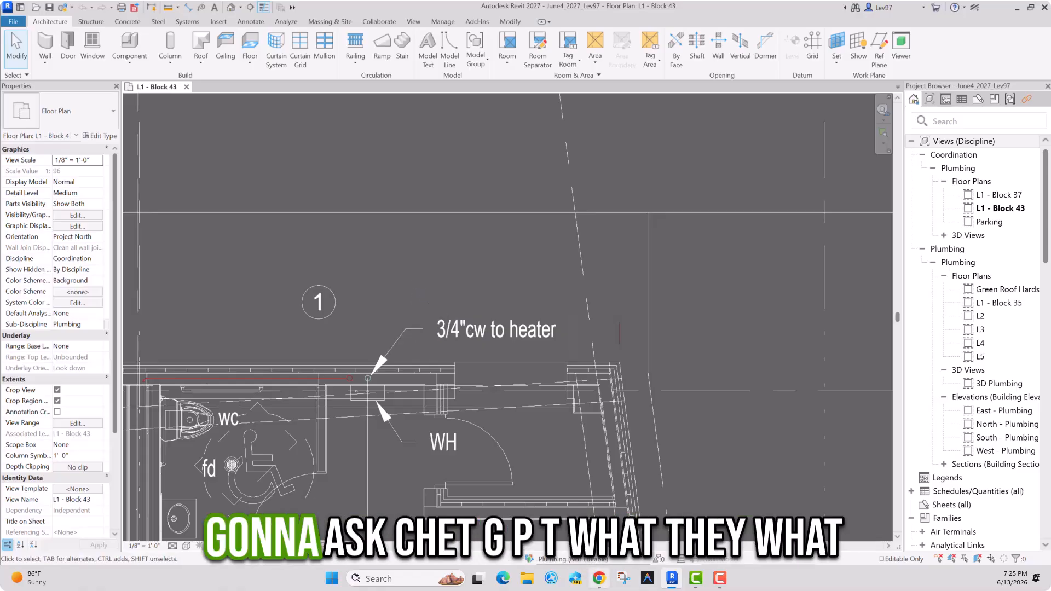
# Switch to Chrome and go to the first prompt of the water heater contractor note conversation in ChatGPT.
pyautogui.moveTo(599, 579)
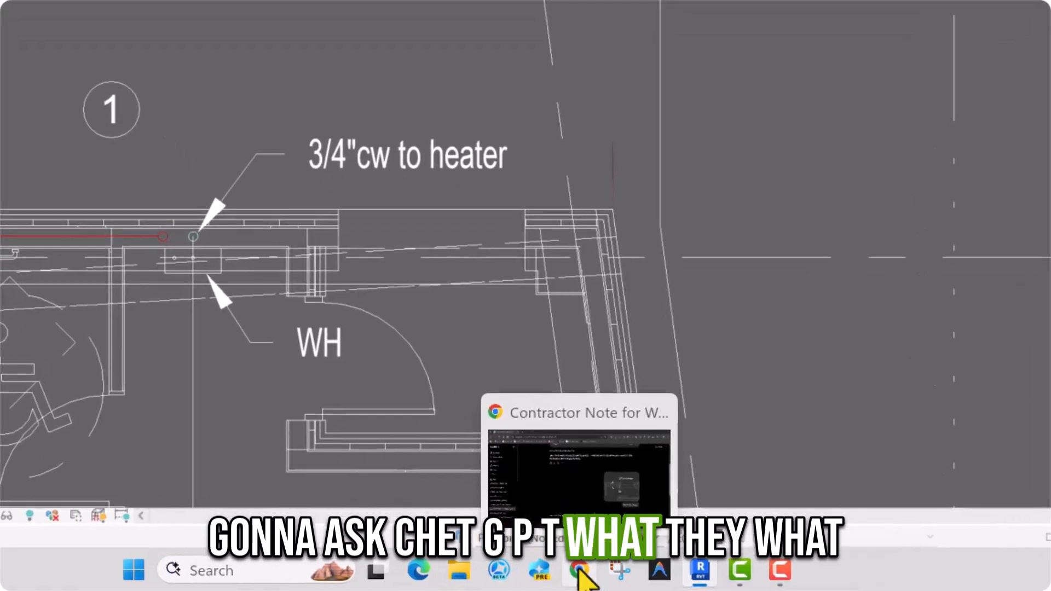
pyautogui.click(586, 573)
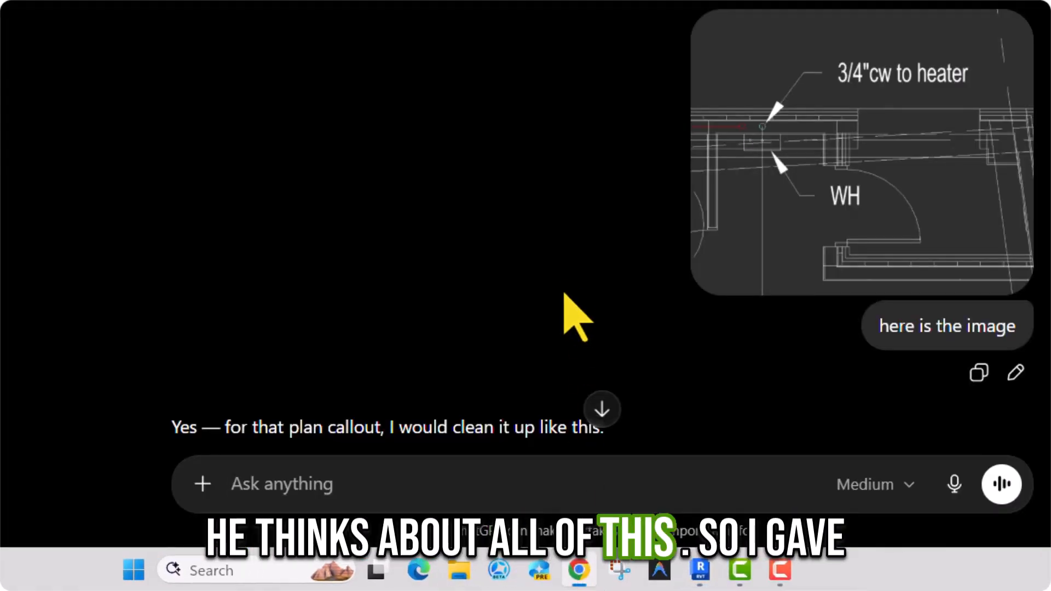
pyautogui.scroll(10, 567, 181)
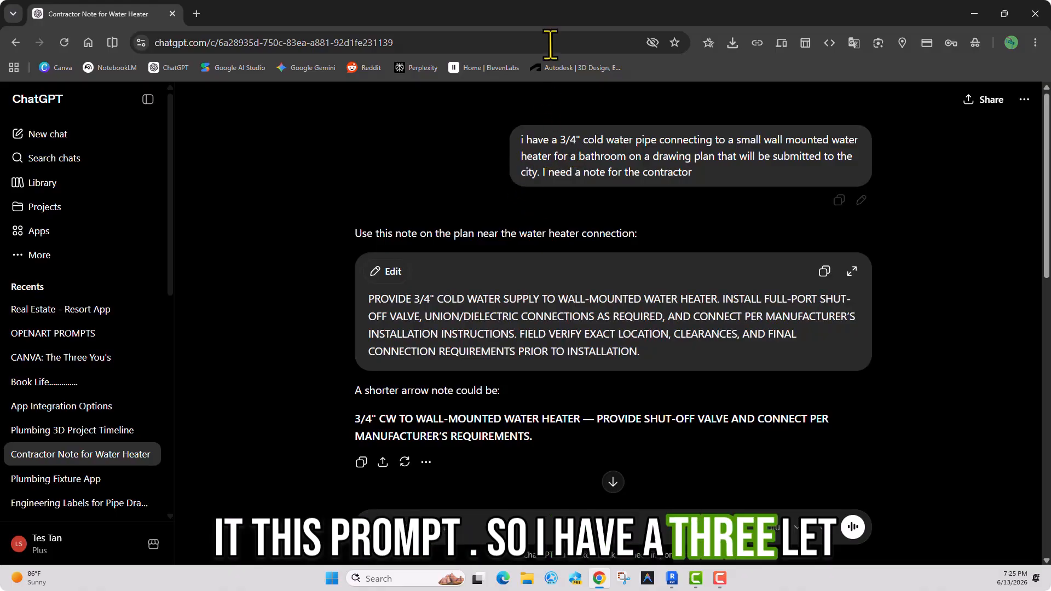
# Restore the browser to a floating window, then resize and place it beside the Revit floor plan.
pyautogui.doubleClick(577, 18)
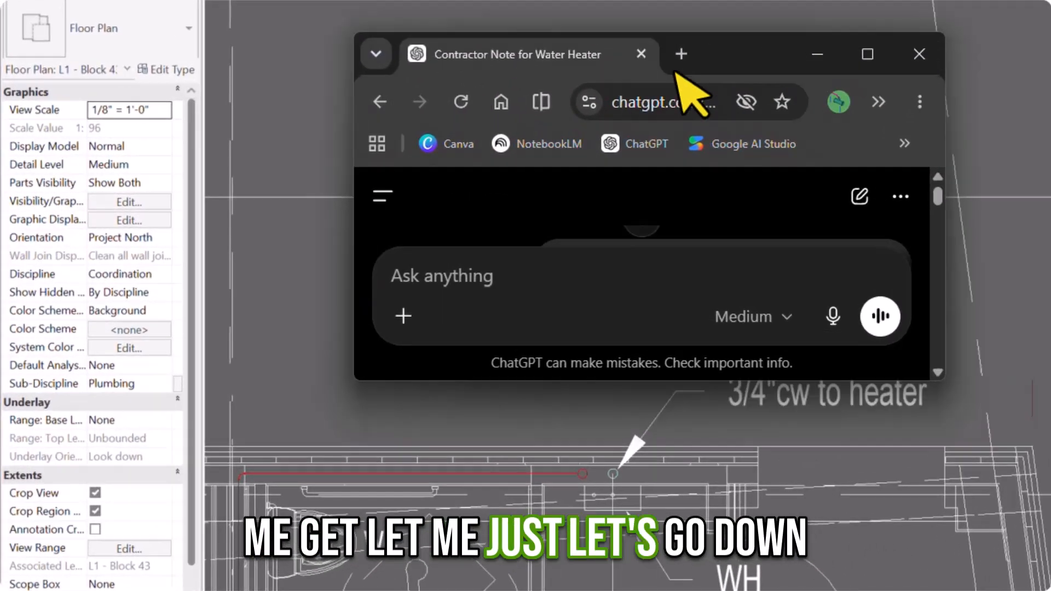
pyautogui.moveTo(677, 73); pyautogui.dragTo(597, 147)
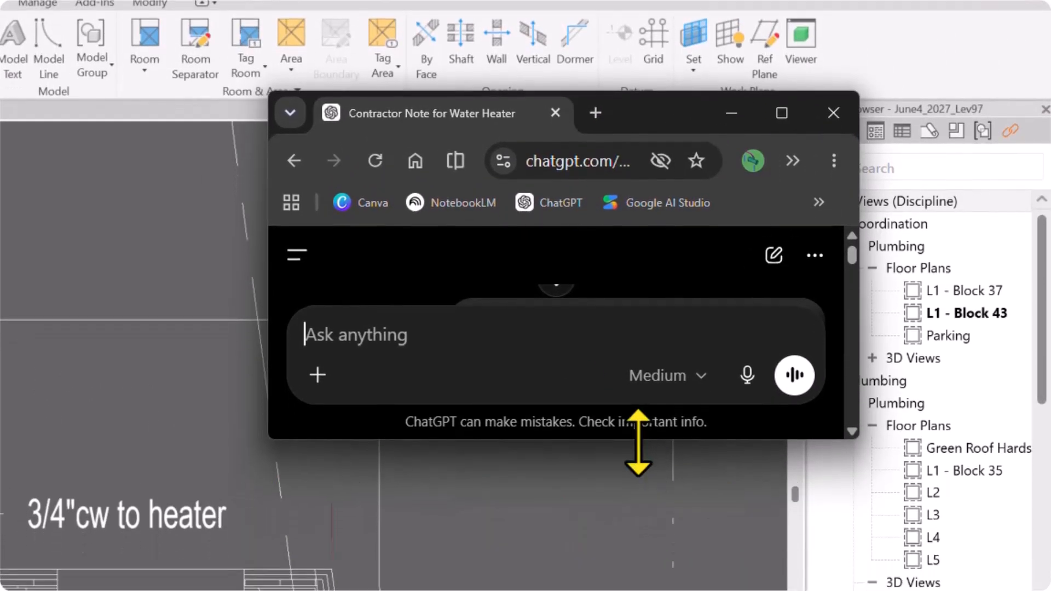
pyautogui.moveTo(646, 474); pyautogui.dragTo(650, 590)
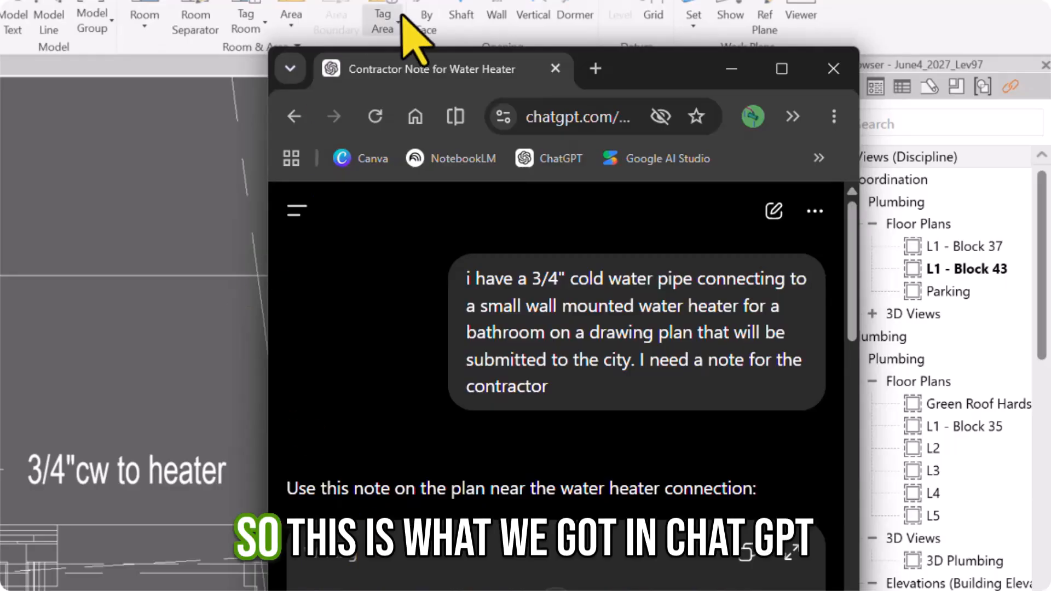
pyautogui.moveTo(654, 88); pyautogui.dragTo(767, 17)
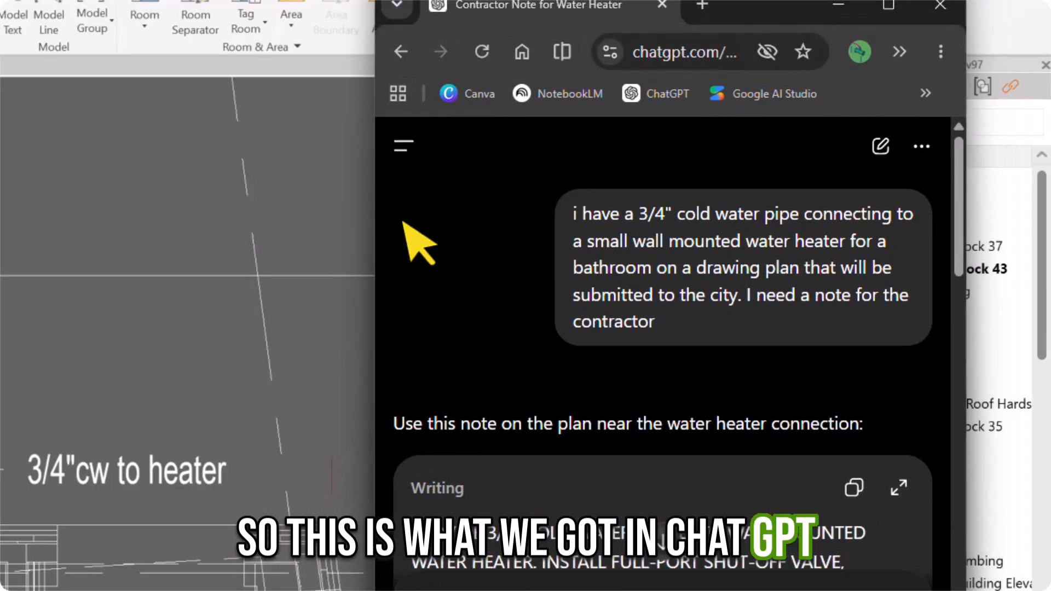
pyautogui.moveTo(375, 199); pyautogui.dragTo(206, 237)
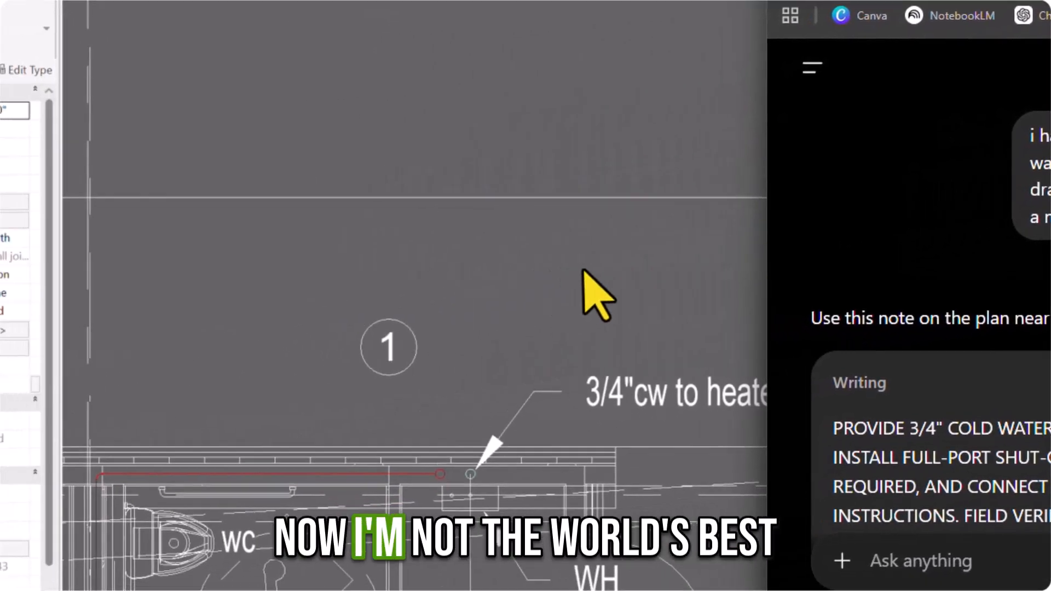
# Reposition the Revit plan to show the water heater callouts, then bring back the ChatGPT window and enlarge it.
pyautogui.click(279, 320)
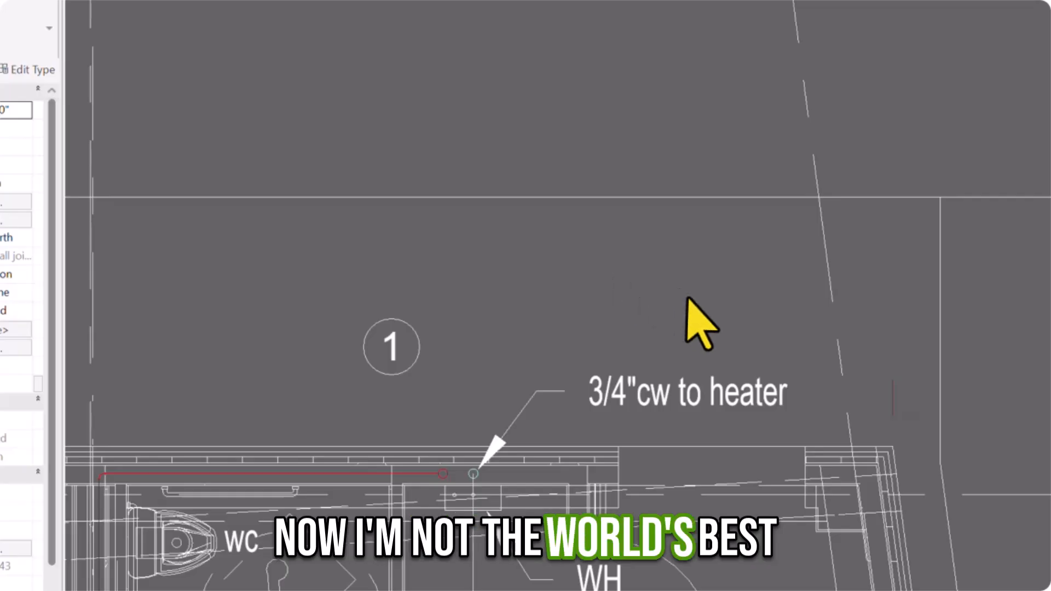
pyautogui.moveTo(687, 299); pyautogui.dragTo(542, 171, button='middle')
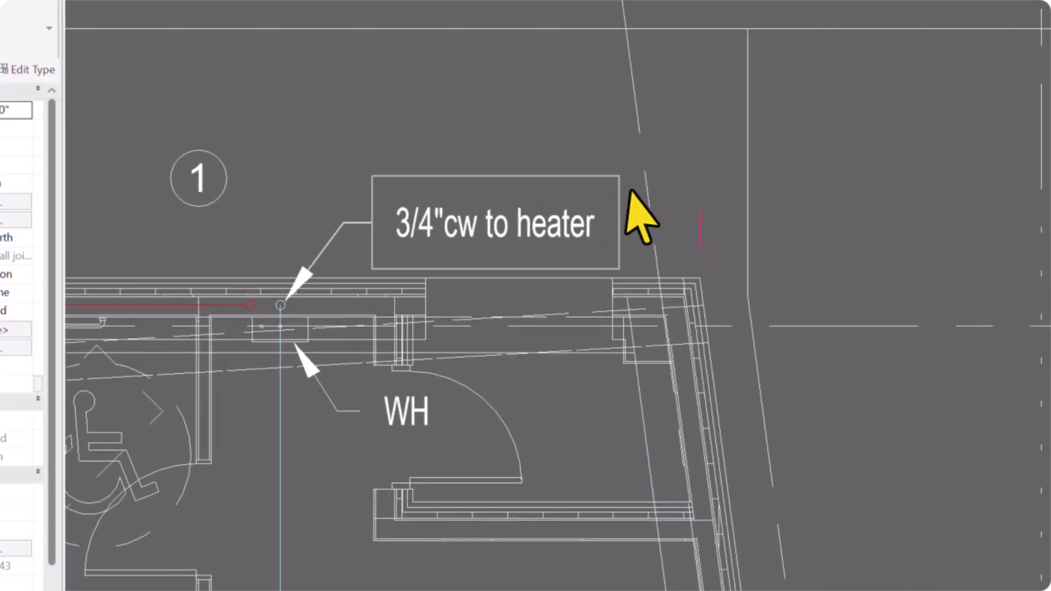
pyautogui.moveTo(694, 580)
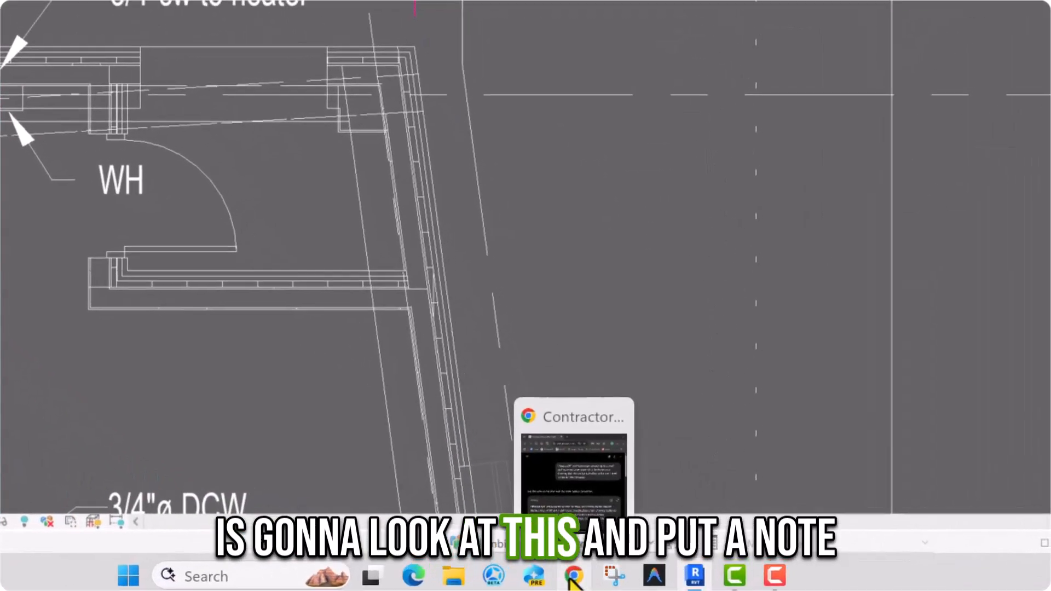
pyautogui.click(599, 581)
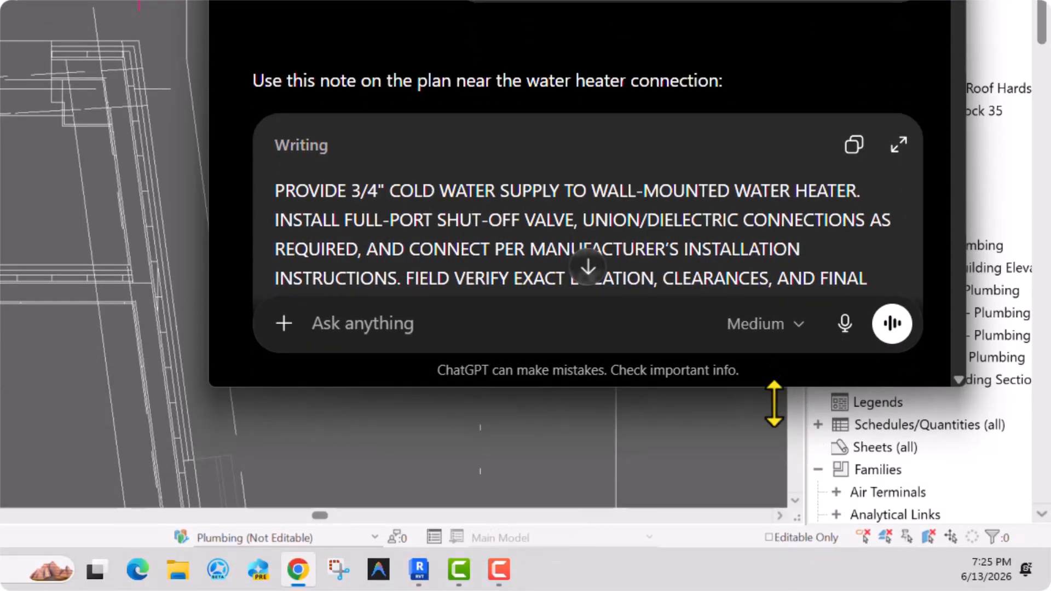
pyautogui.moveTo(773, 404); pyautogui.dragTo(592, 487)
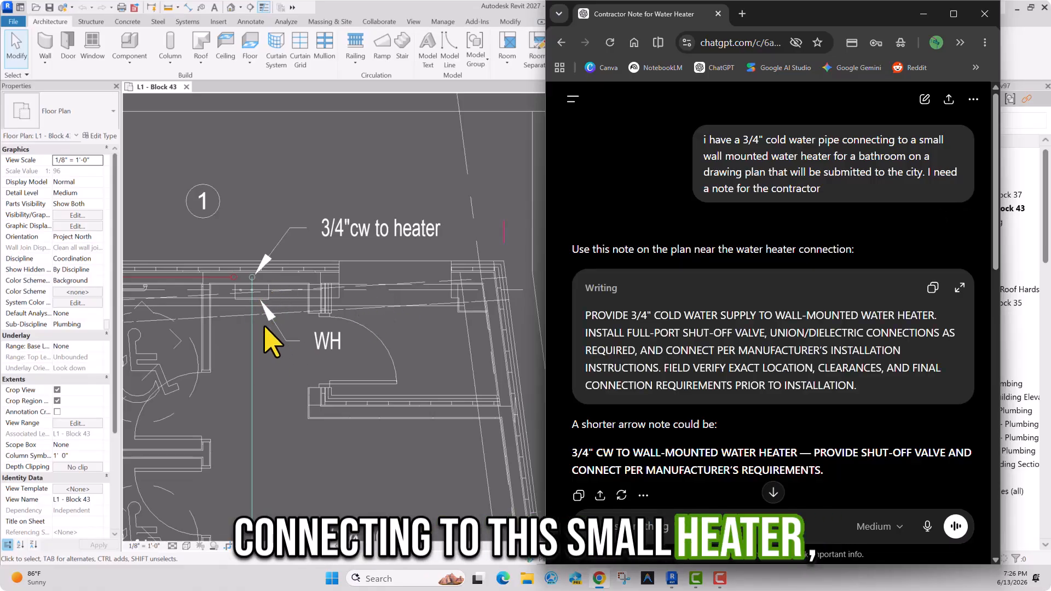
# Examine the cold water and WH callouts at the water heater on the floor plan, then return to ChatGPT.
pyautogui.scroll(1, 265, 328)
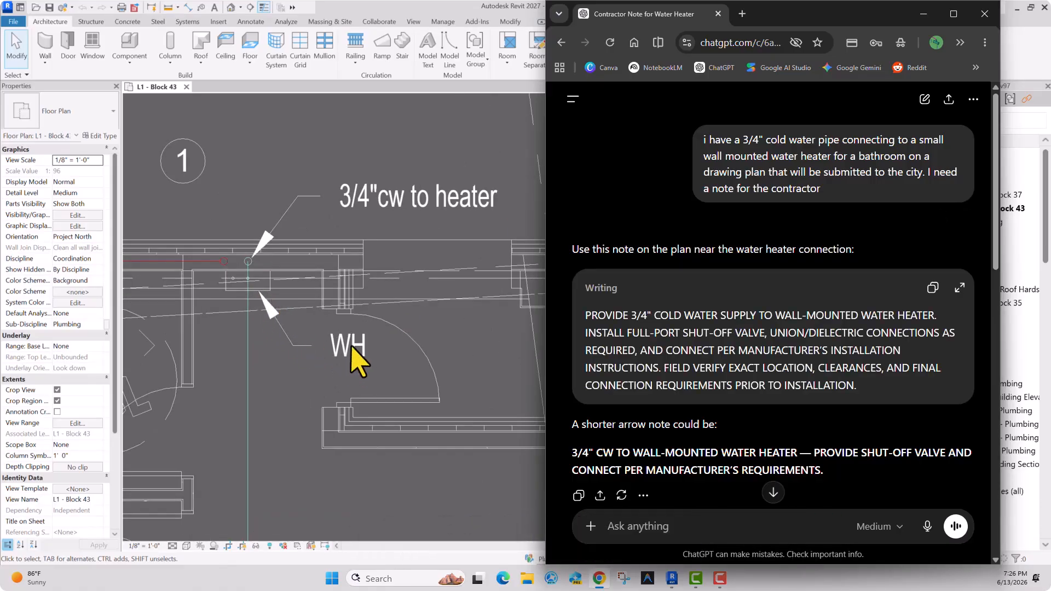
pyautogui.scroll(-2, 312, 330)
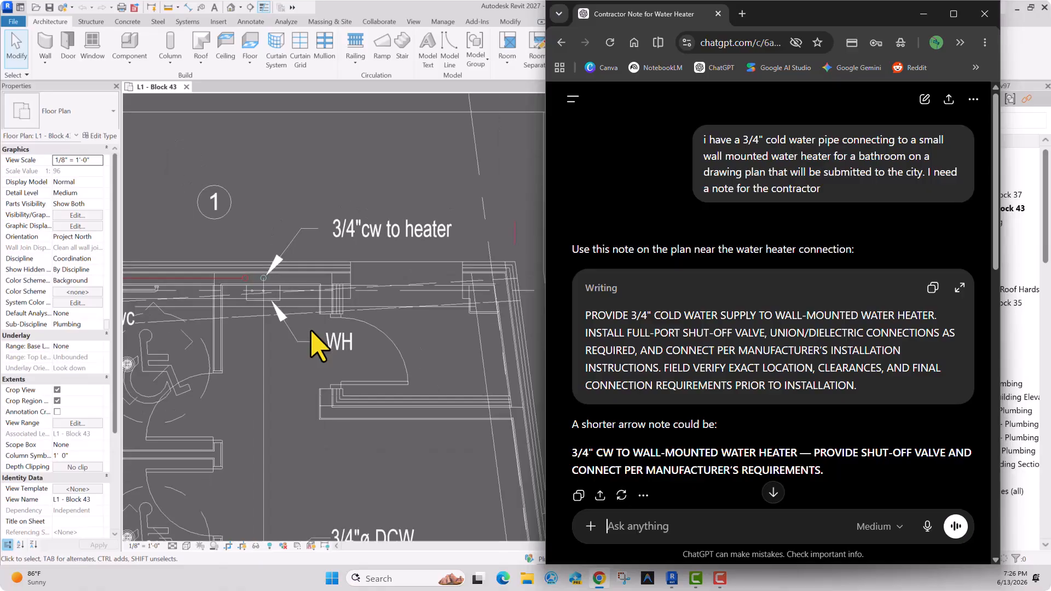
pyautogui.click(316, 363)
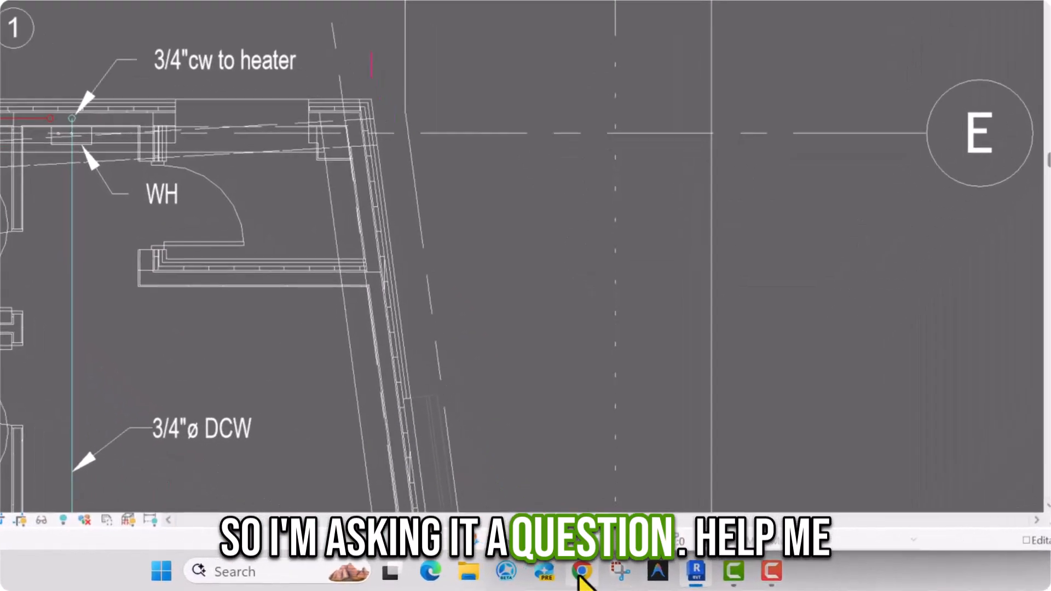
pyautogui.click(582, 572)
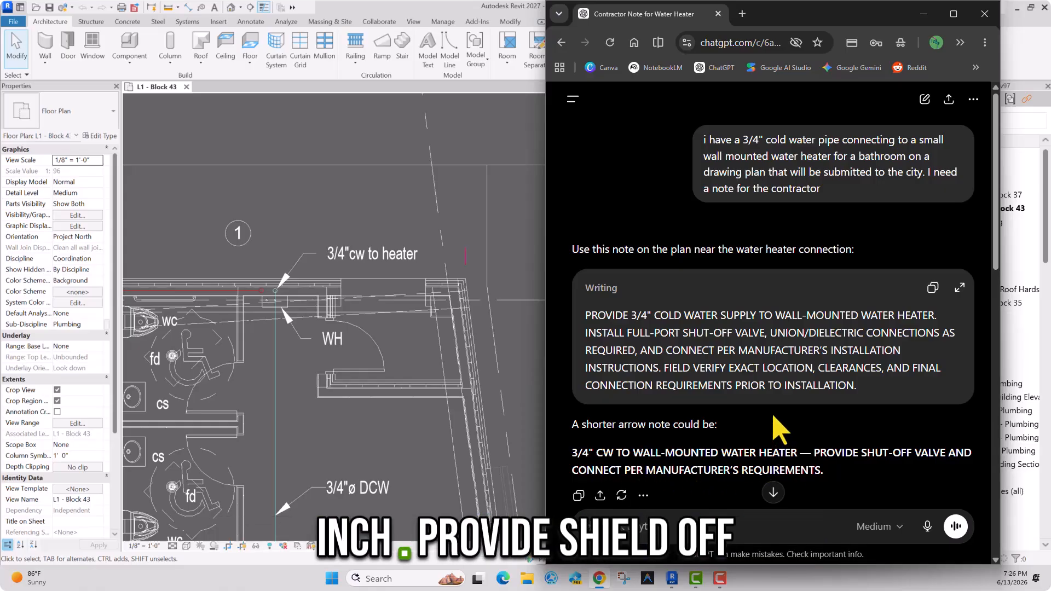
# Compare the first suggested contractor note with ChatGPT's reply to the uploaded plan image.
pyautogui.scroll(-2, 780, 429)
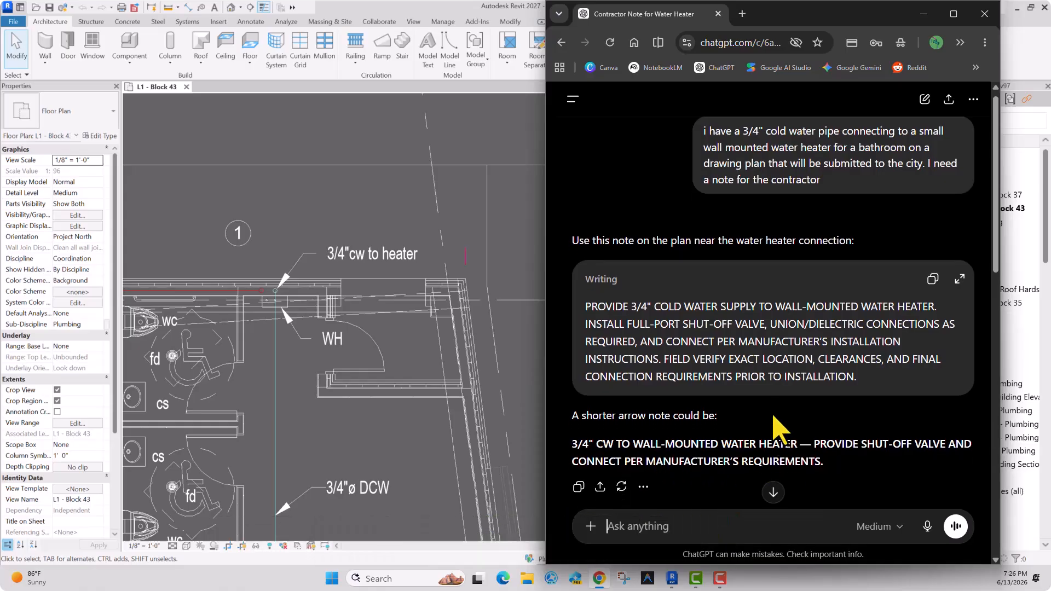
pyautogui.scroll(-5, 773, 416)
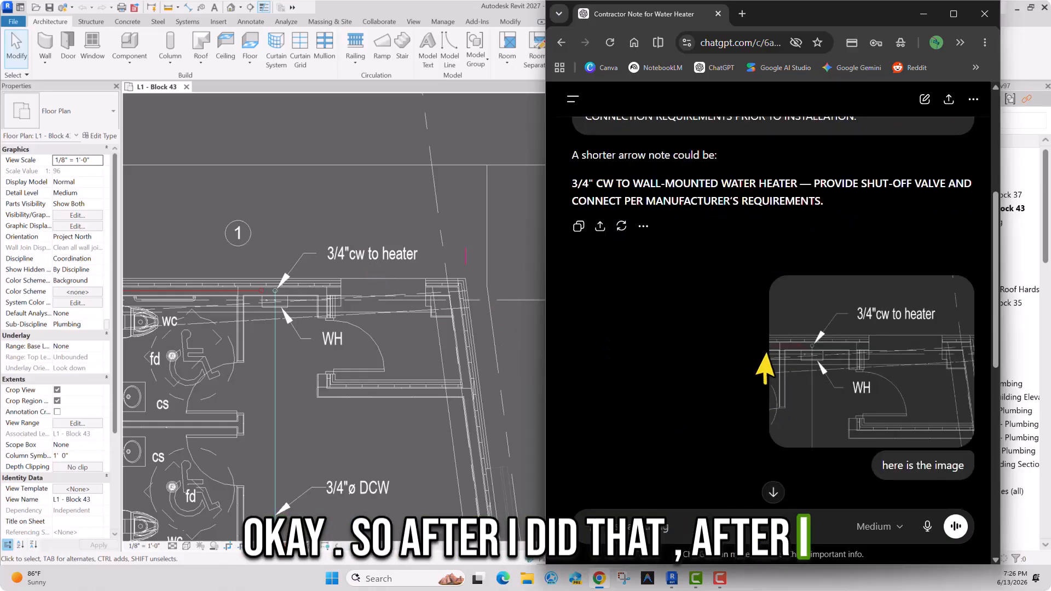
pyautogui.scroll(1, 768, 353)
pyautogui.scroll(5, 769, 358)
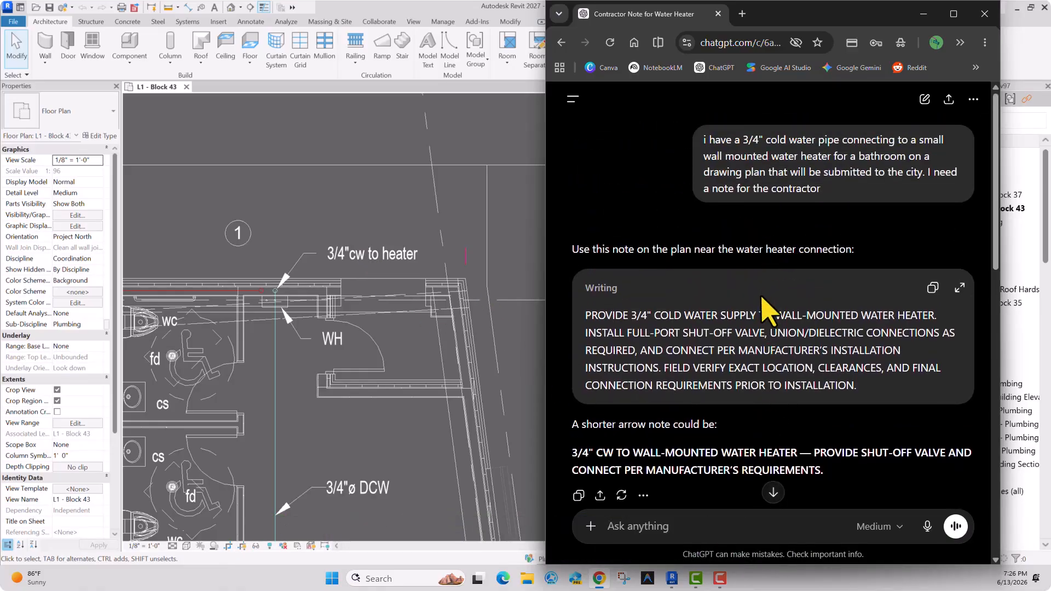
pyautogui.scroll(-6, 763, 304)
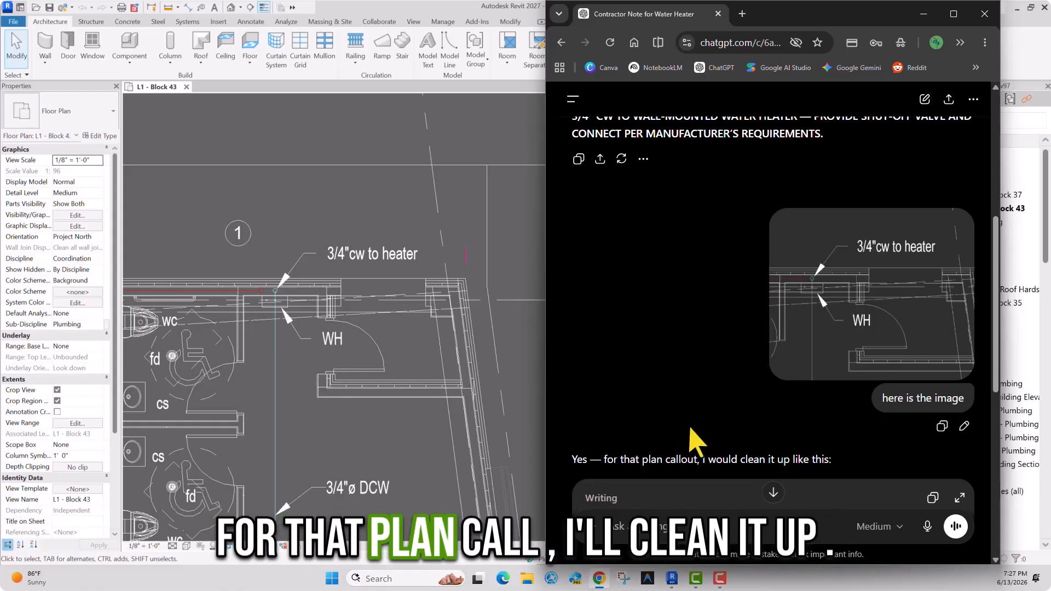
pyautogui.scroll(-3, 694, 422)
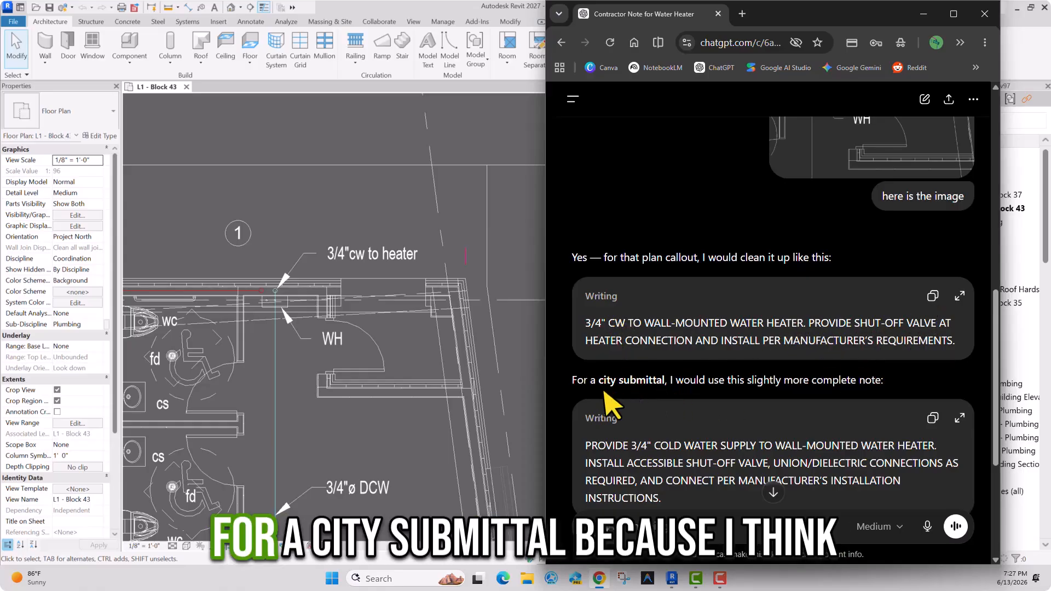
pyautogui.scroll(10, 736, 345)
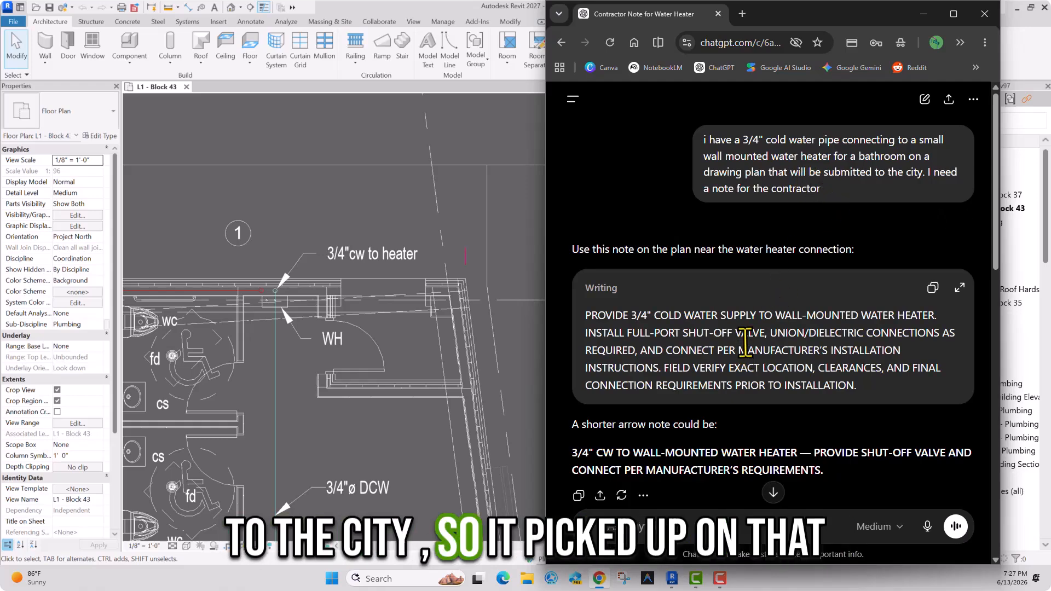
# Read the city submittal note and the suggested replacement wording for the plan callout in ChatGPT.
pyautogui.scroll(-5, 750, 344)
pyautogui.scroll(-3, 745, 342)
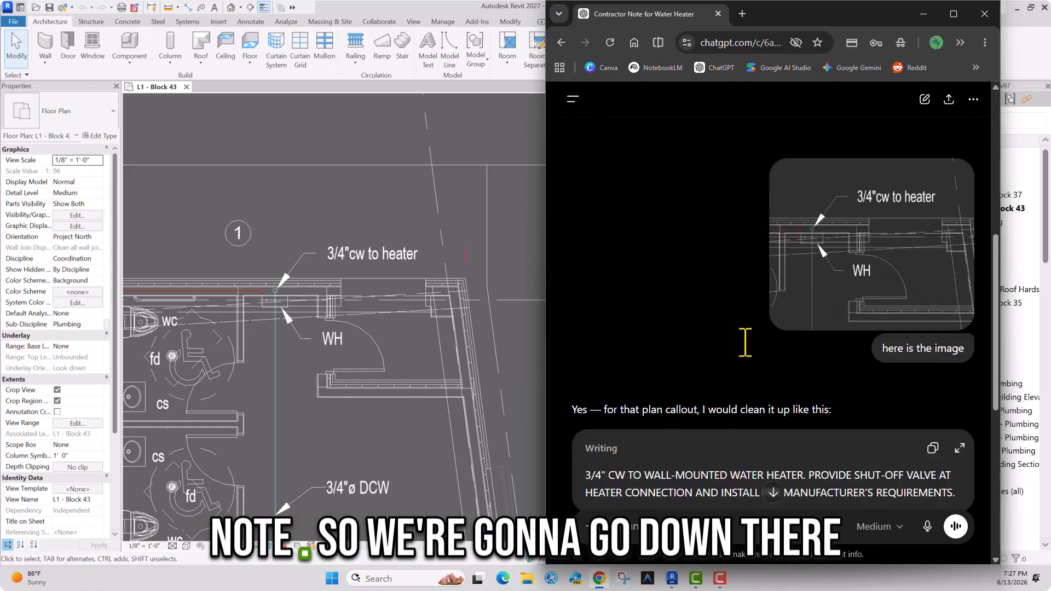
pyautogui.scroll(-3, 745, 342)
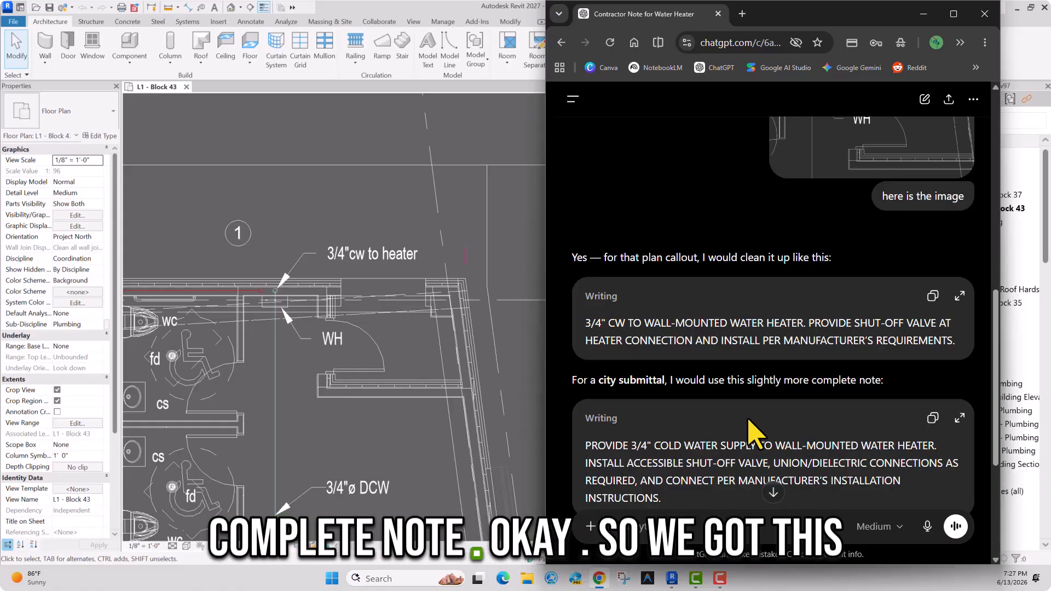
pyautogui.scroll(-1, 755, 433)
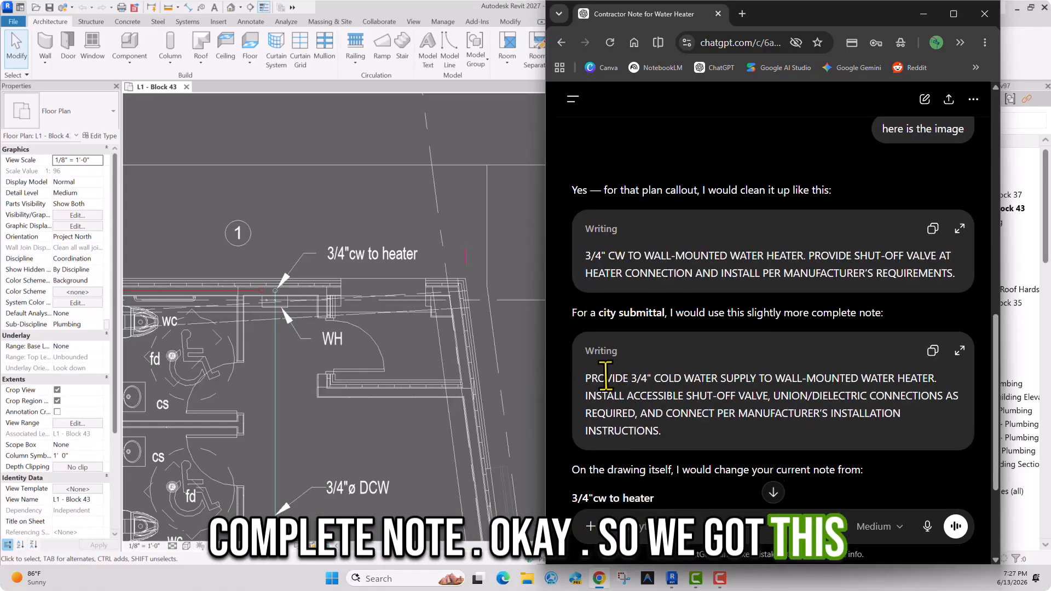
pyautogui.scroll(-2, 739, 393)
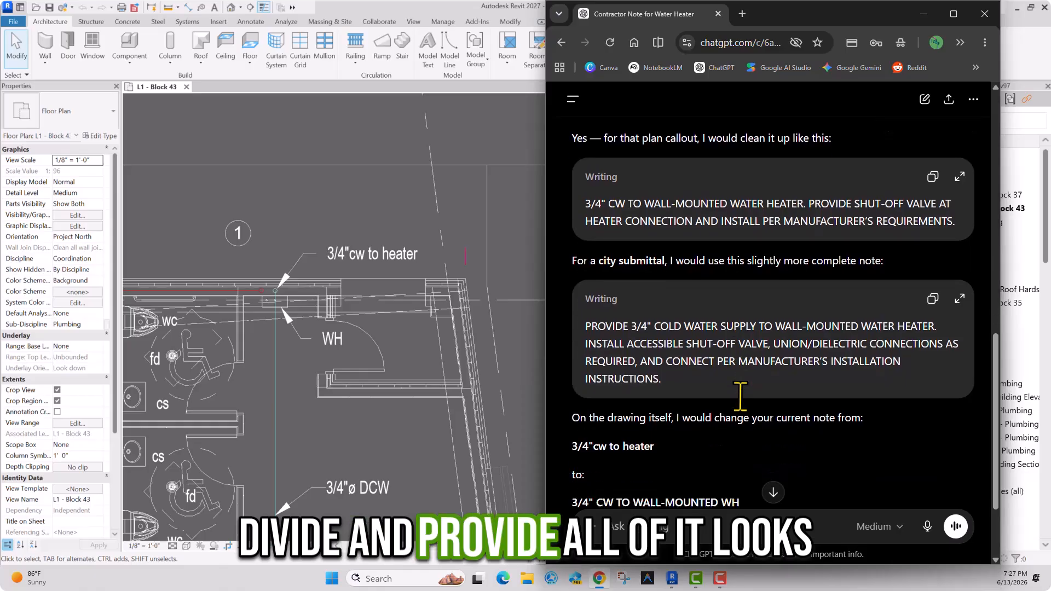
pyautogui.scroll(-1, 749, 411)
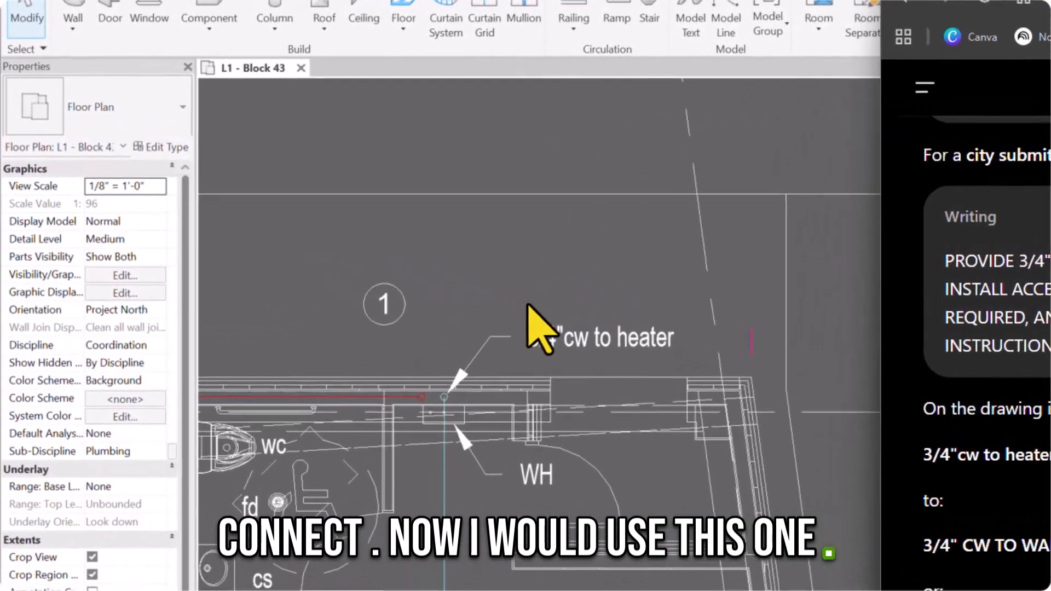
# Switch to Revit and delete the 3/4"cw to heater text note together with its leader.
pyautogui.click(327, 233)
pyautogui.click(583, 350)
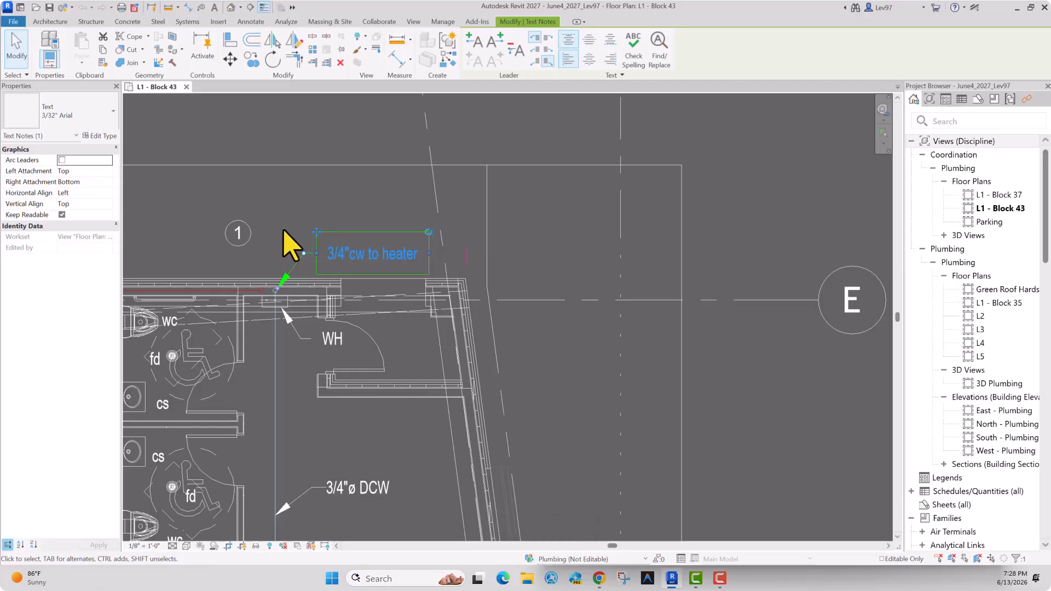
pyautogui.press('Delete')
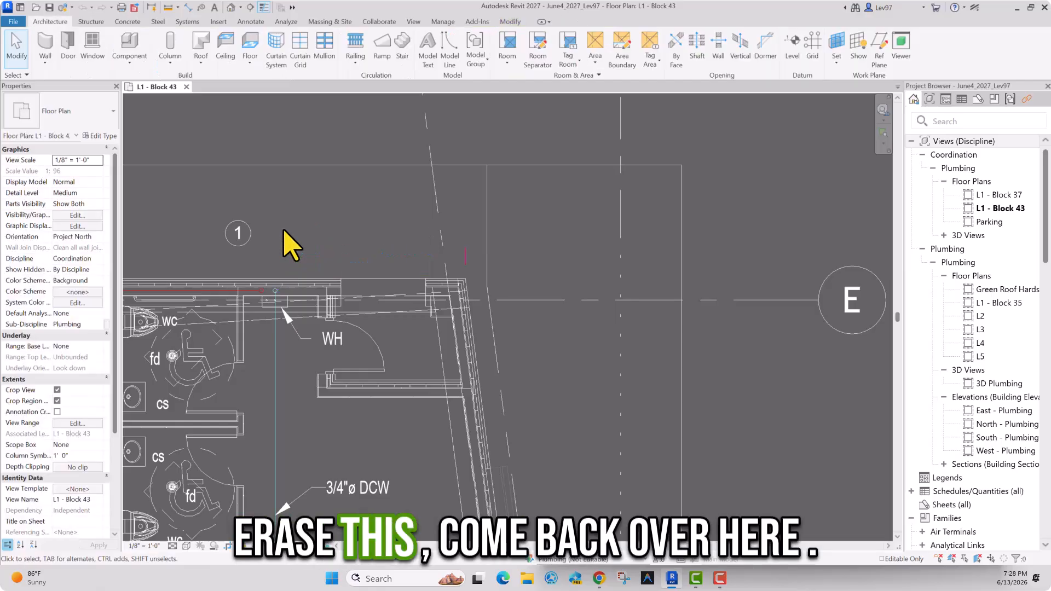
# Move circle tag 1 to where the deleted heater note was, above the exterior wall, and add a leader to it.
pyautogui.click(418, 317)
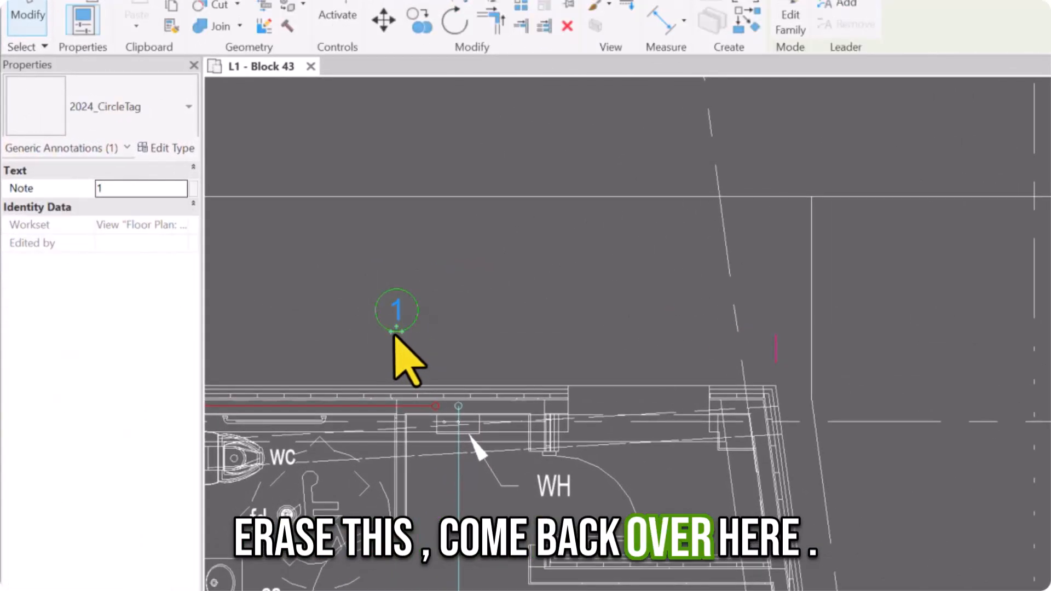
pyautogui.keyDown('ctrl'); pyautogui.moveTo(394, 335); pyautogui.dragTo(604, 318); pyautogui.keyUp('ctrl')
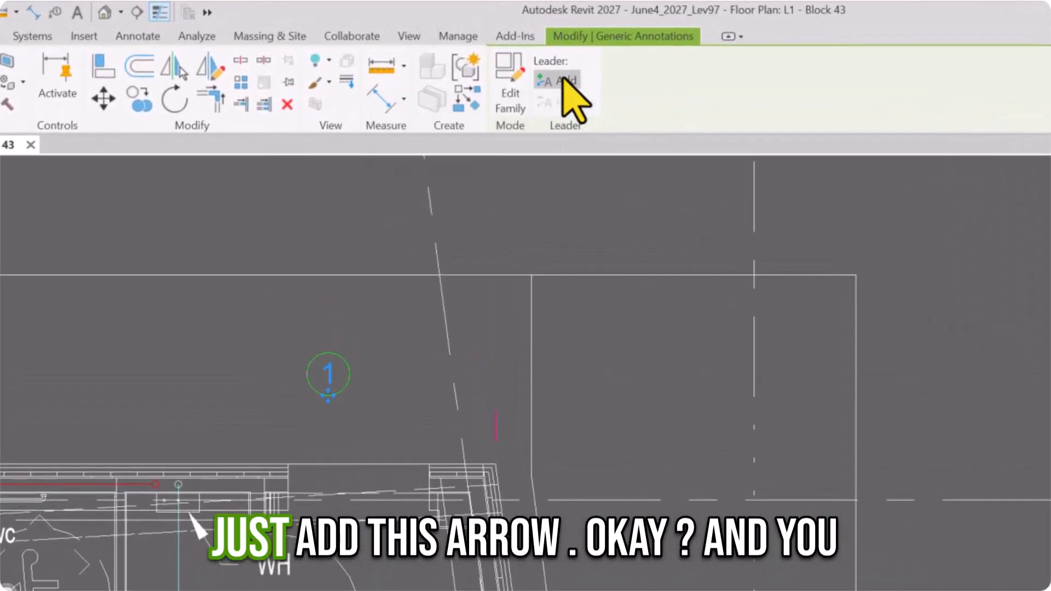
pyautogui.click(564, 82)
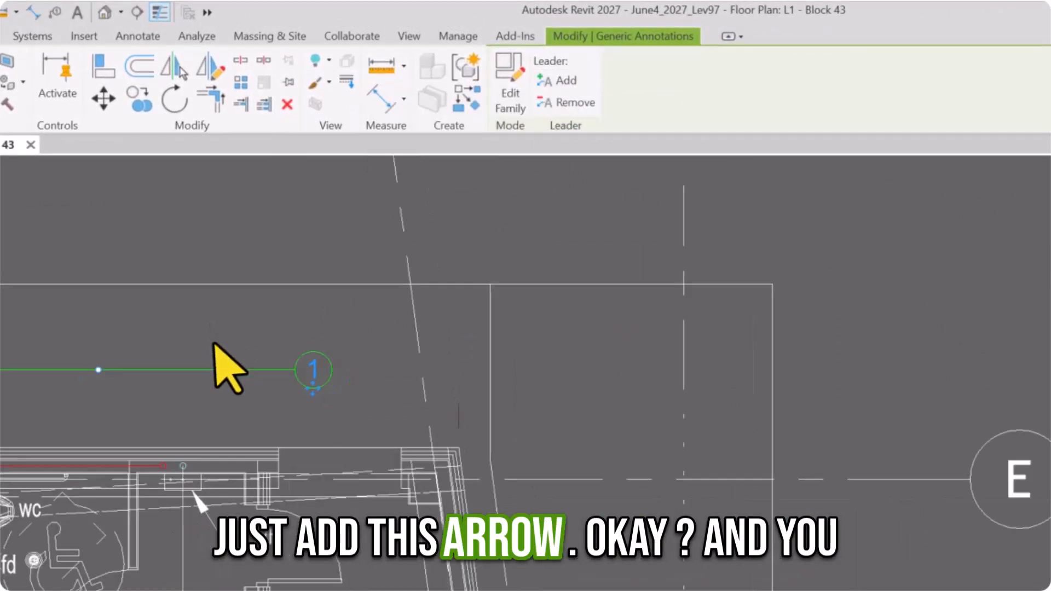
# Place the end of circle tag 1's leader at the cold water pipe connection by the water heater.
pyautogui.moveTo(228, 369); pyautogui.dragTo(359, 432, button='middle')
pyautogui.scroll(-2, 240, 443)
pyautogui.moveTo(203, 412); pyautogui.dragTo(262, 437)
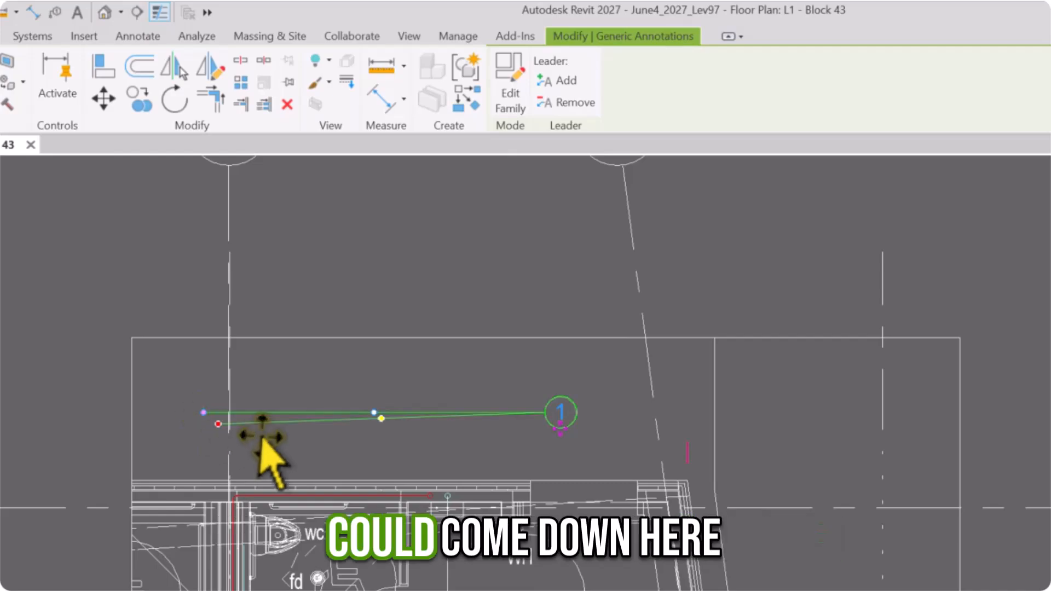
pyautogui.moveTo(423, 490); pyautogui.dragTo(449, 489)
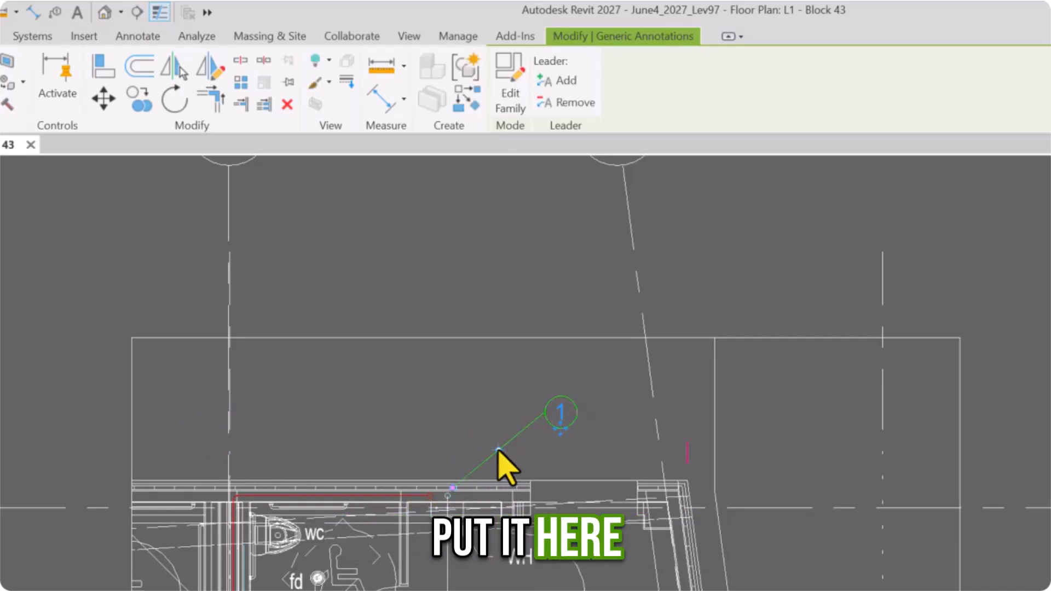
# Bend circle tag 1's leader at its elbow so it runs horizontally out of the tag before sloping down to the pipe.
pyautogui.moveTo(512, 422); pyautogui.dragTo(514, 412)
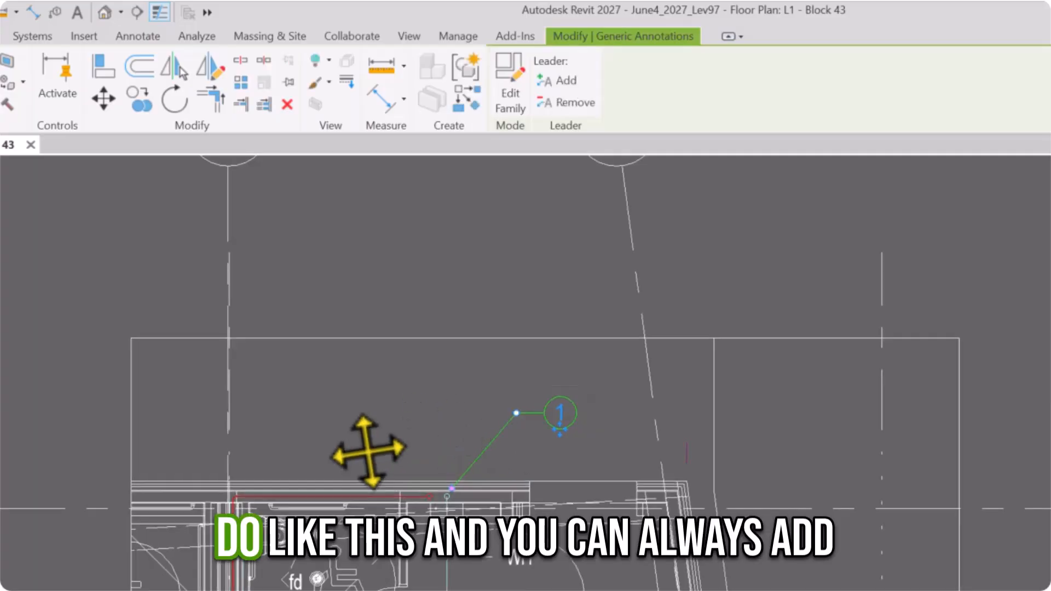
pyautogui.moveTo(364, 450); pyautogui.dragTo(296, 464, button='middle')
pyautogui.rightClick(296, 464)
pyautogui.press('Escape')
# Set the leader arrowhead of the 2024_CircleTag type to Arrow Filled 20 Degree.
pyautogui.scroll(5, 312, 492)
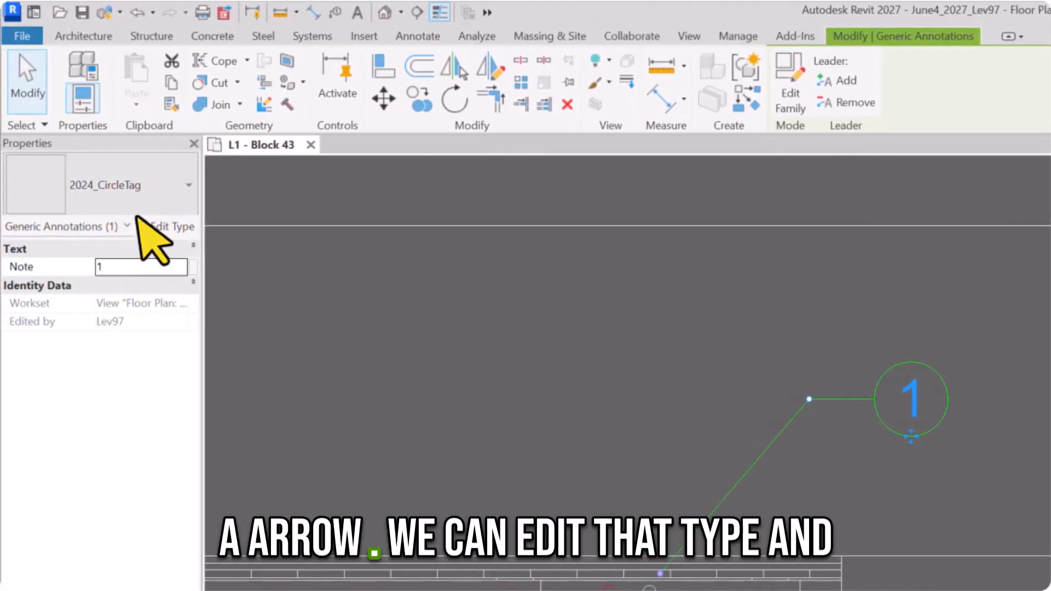
pyautogui.click(169, 227)
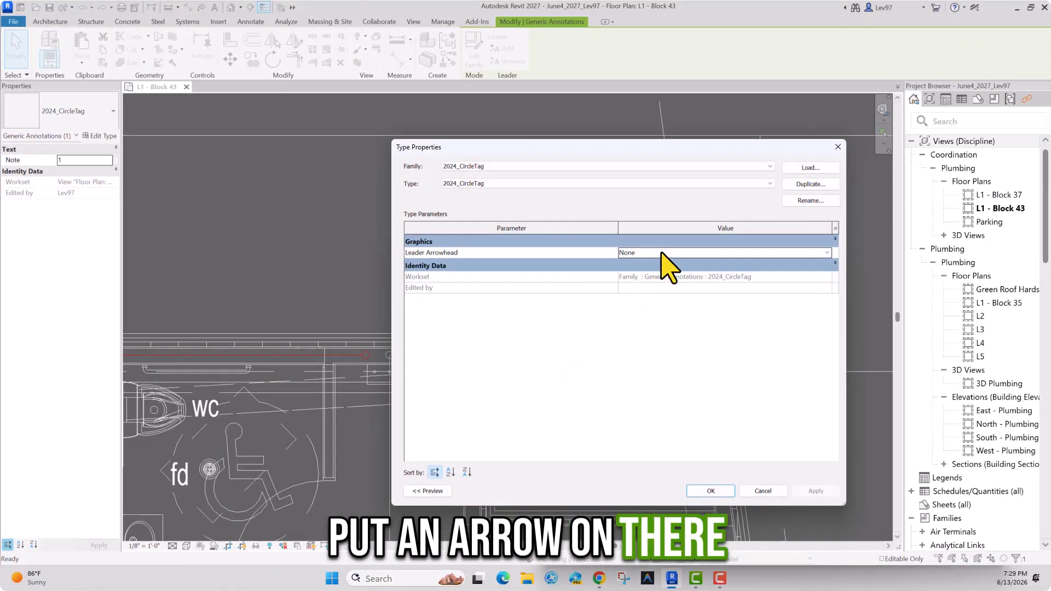
pyautogui.click(662, 253)
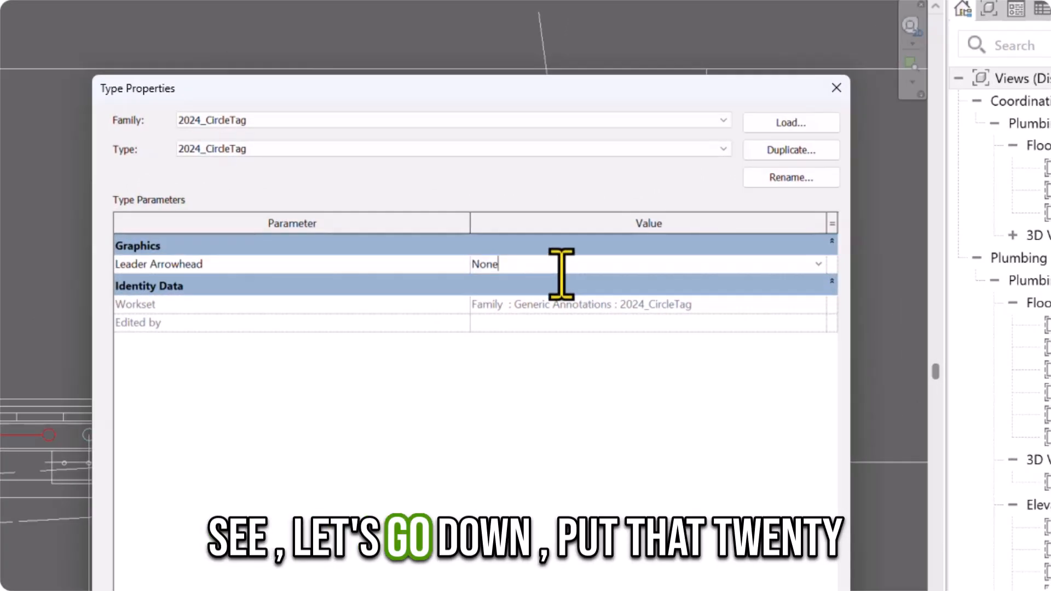
pyautogui.click(817, 265)
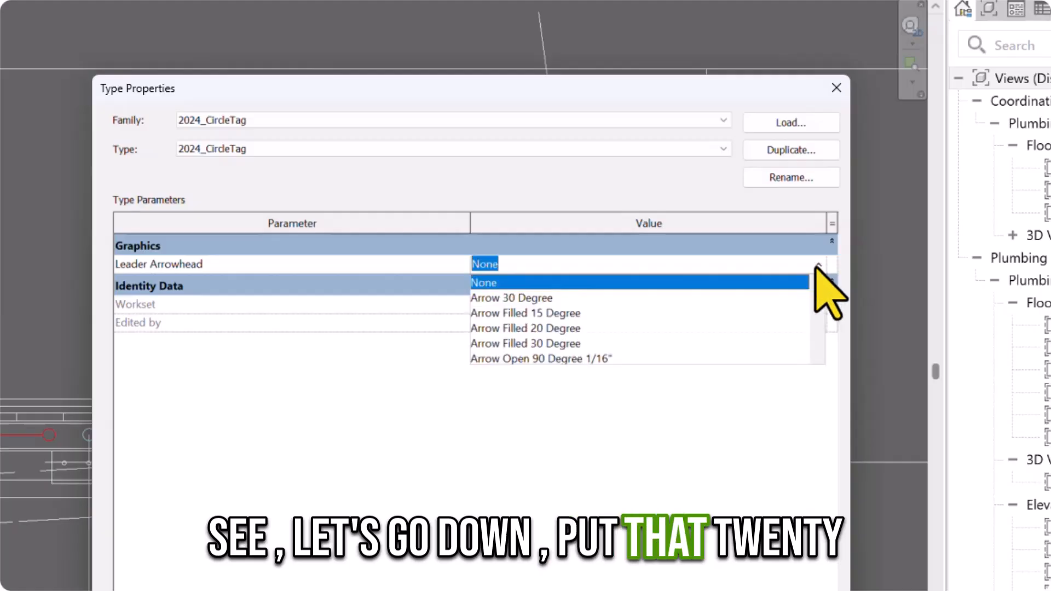
pyautogui.click(514, 328)
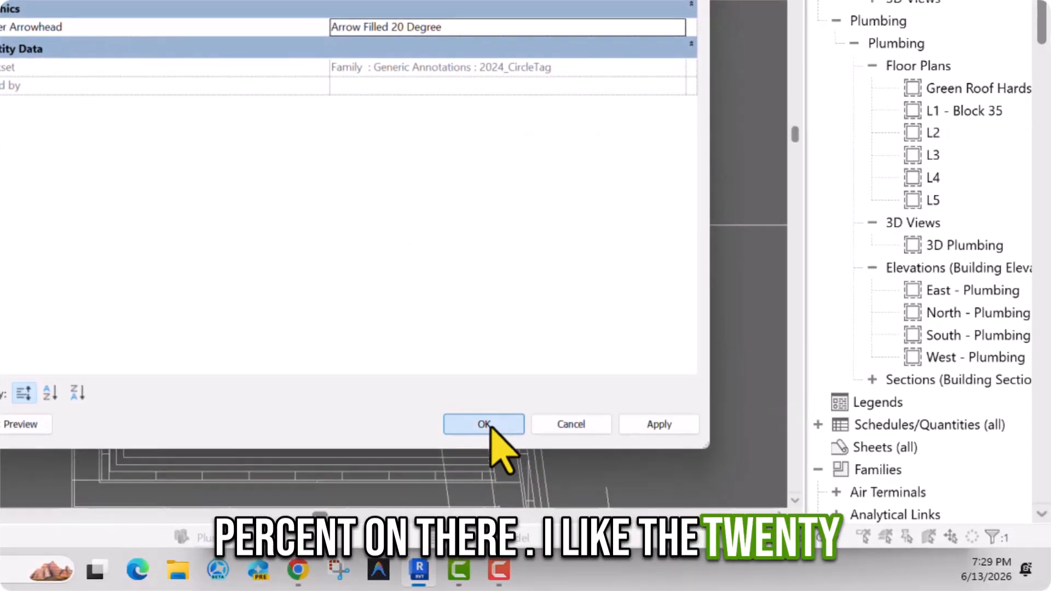
pyautogui.click(485, 425)
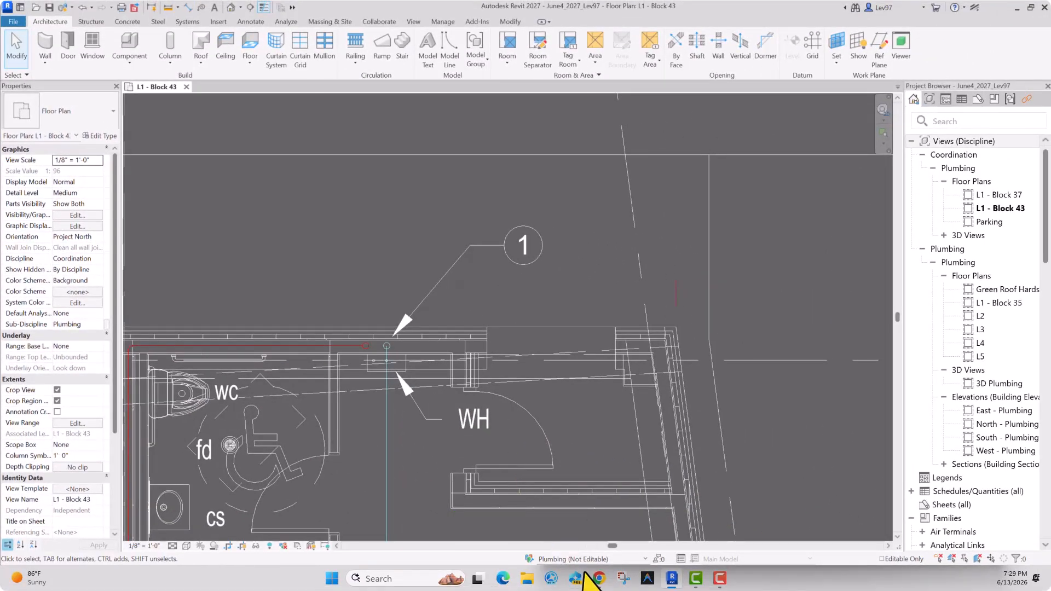
# Switch to ChatGPT, copy the city submittal note about the 3/4" cold water supply, and return to Revit.
pyautogui.click(600, 580)
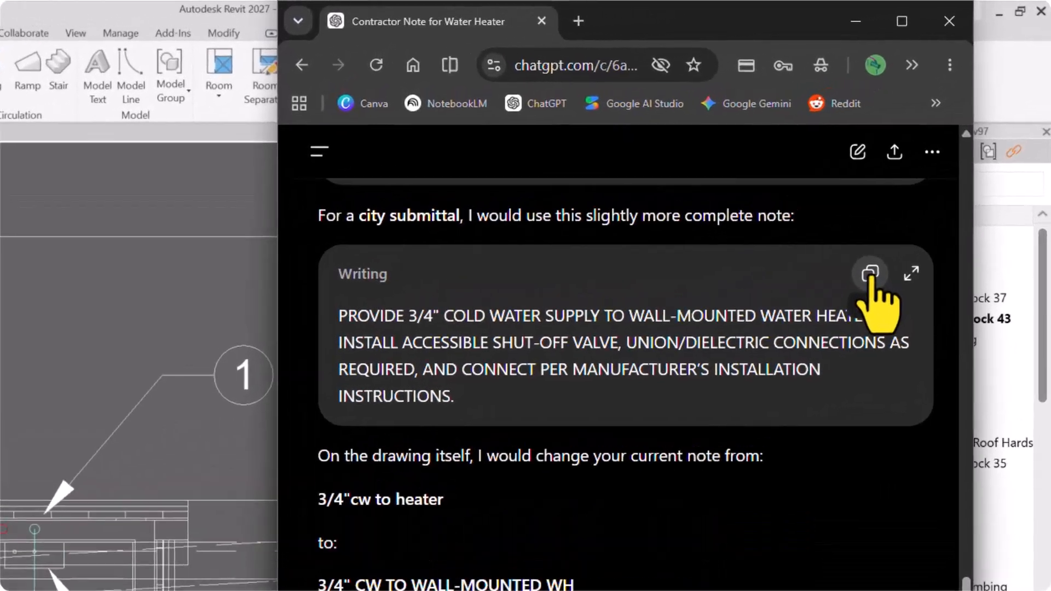
pyautogui.click(870, 274)
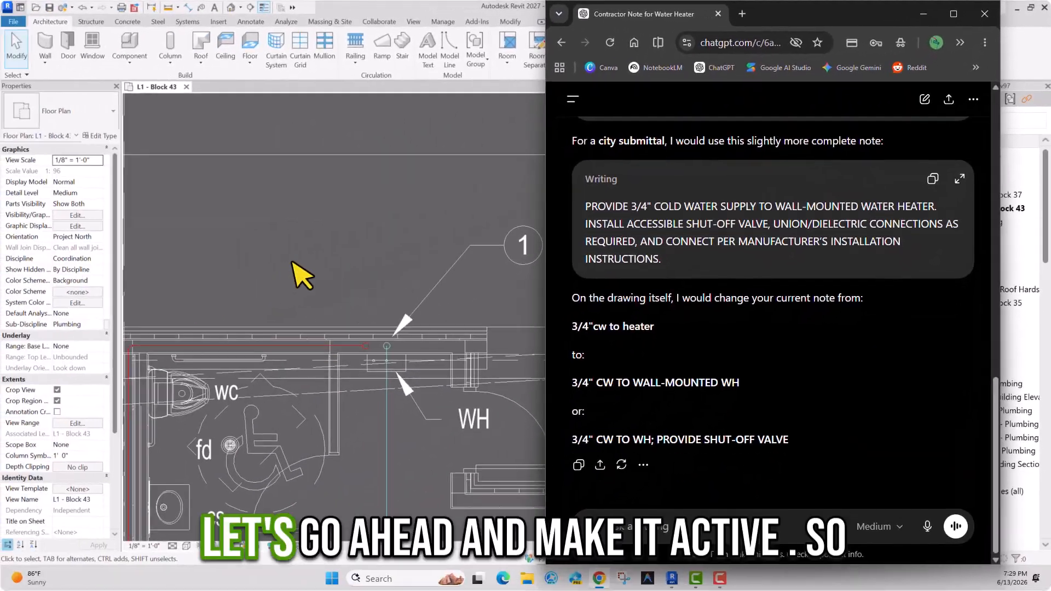
pyautogui.click(355, 290)
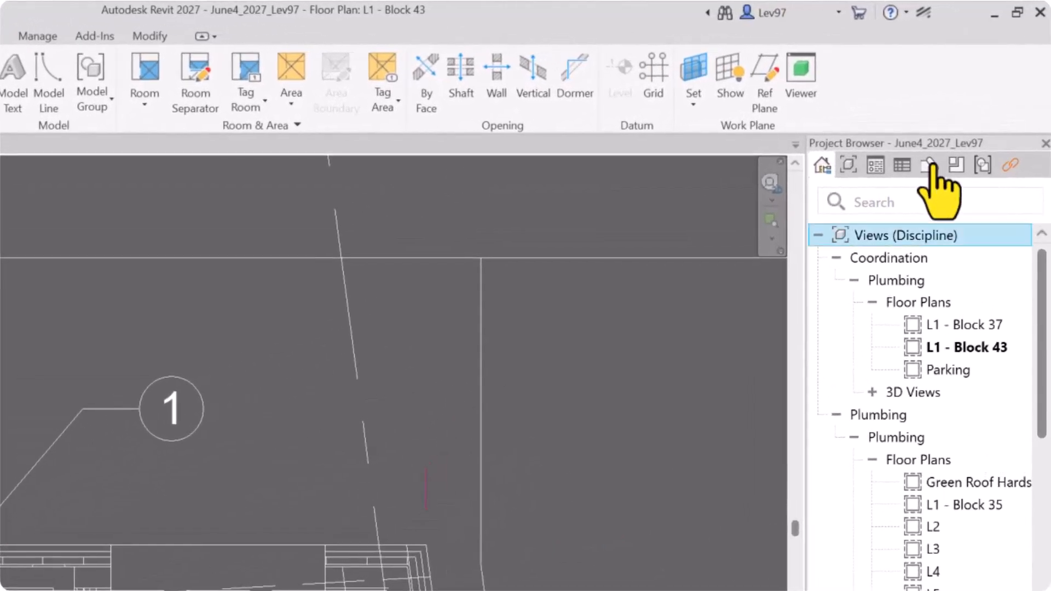
# Create a new sheet in the project with the New placeholder option.
pyautogui.click(930, 164)
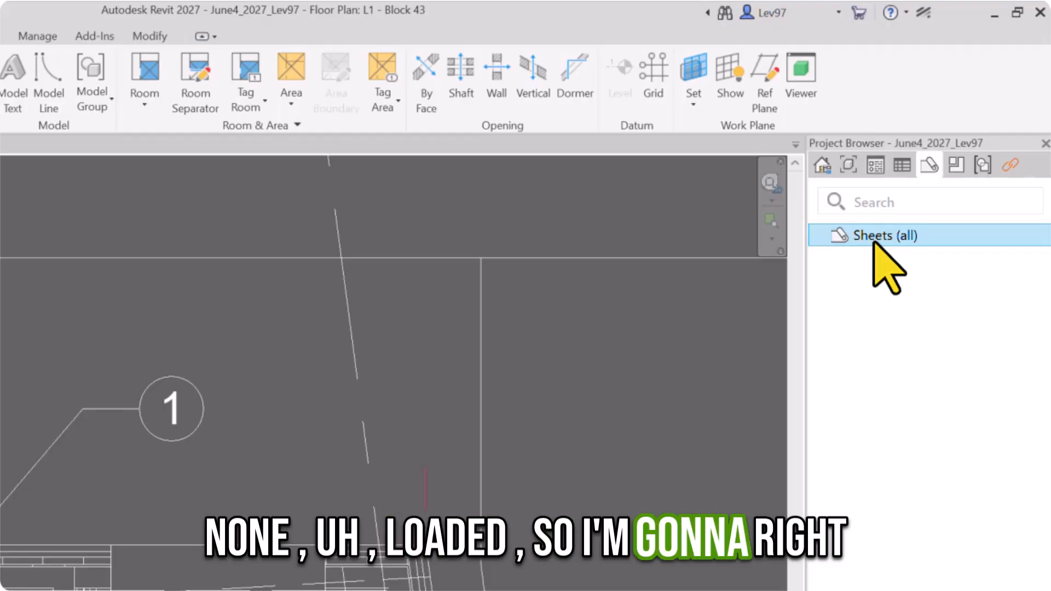
pyautogui.rightClick(875, 241)
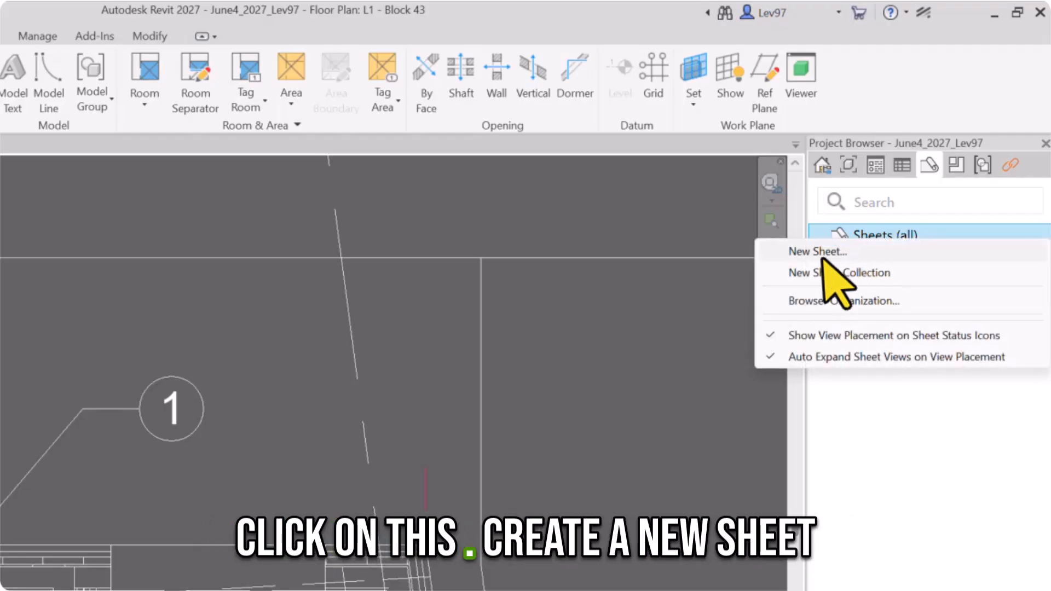
pyautogui.click(820, 253)
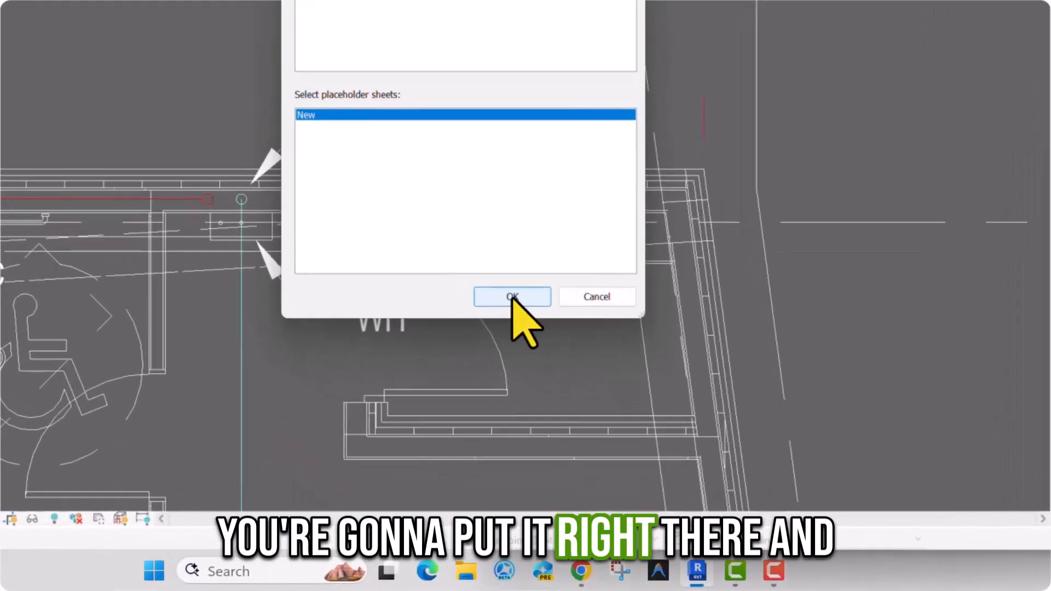
pyautogui.click(556, 406)
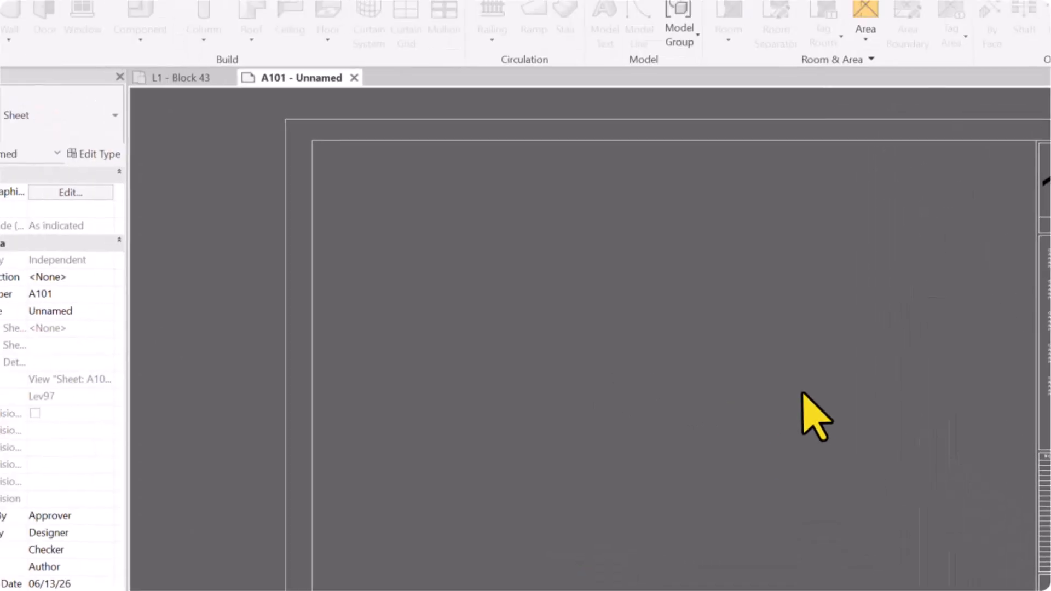
# Place a 3/32" Arial text note near the sheet's upper edge and paste the copied cold water supply note into it.
pyautogui.scroll(4, 962, 399)
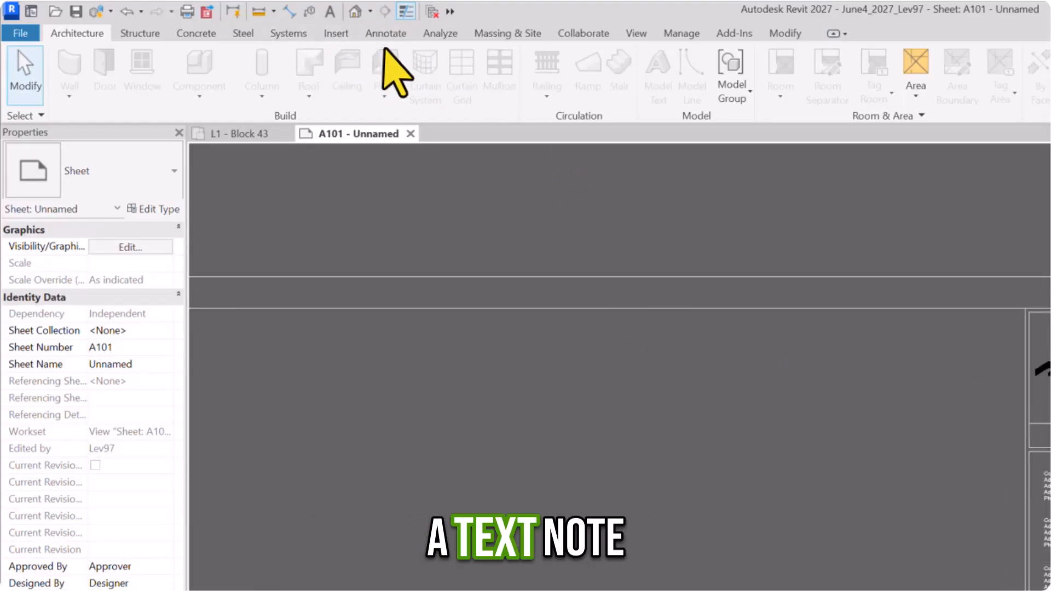
pyautogui.click(386, 34)
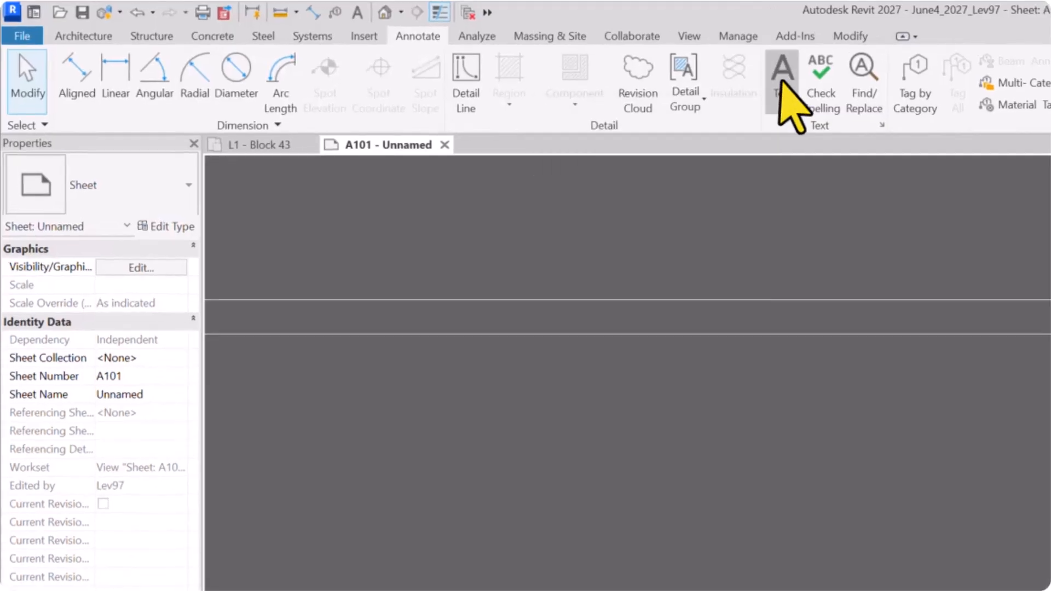
pyautogui.click(782, 82)
pyautogui.click(748, 392)
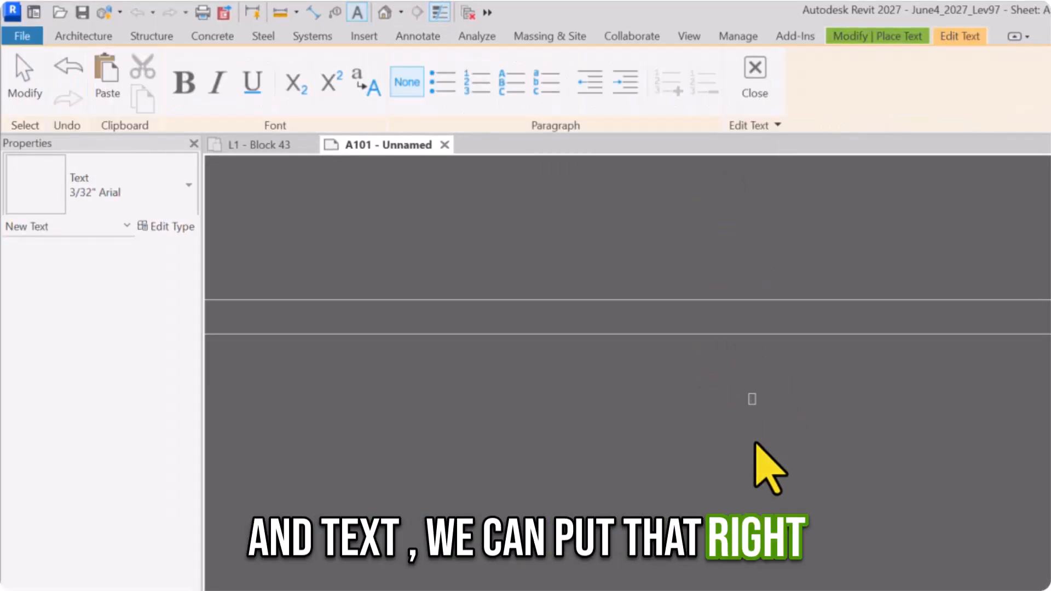
pyautogui.scroll(5, 756, 444)
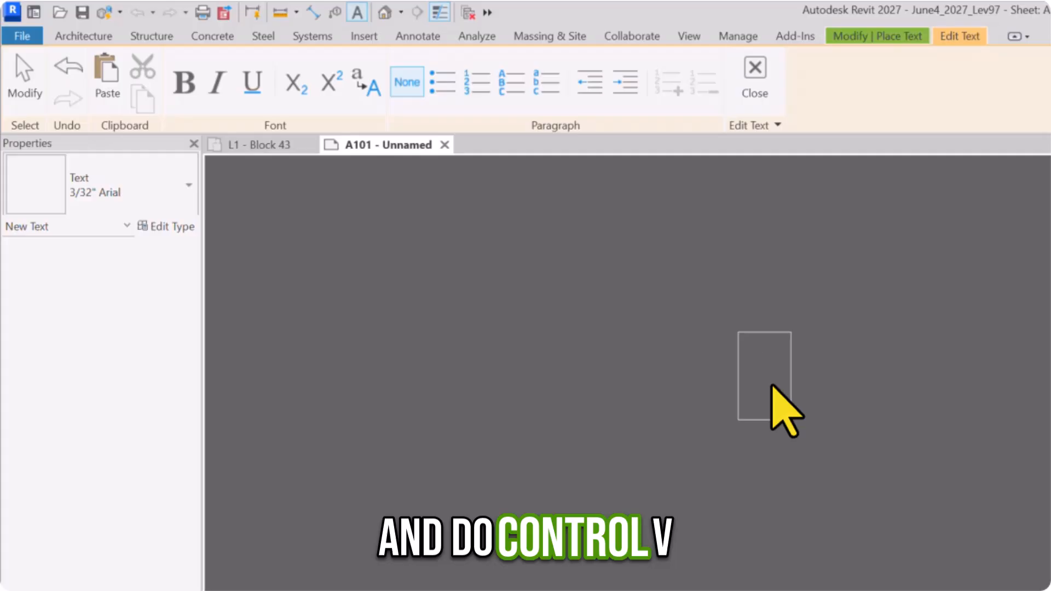
pyautogui.hotkey('ctrl', 'v')
pyautogui.scroll(-7, 741, 454)
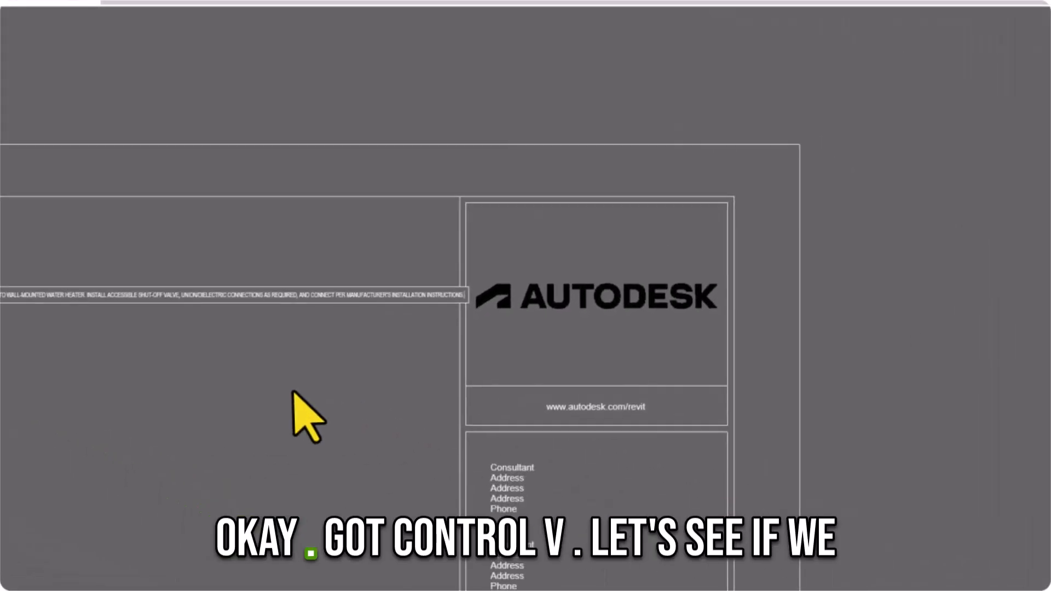
pyautogui.moveTo(296, 393); pyautogui.dragTo(529, 351, button='middle')
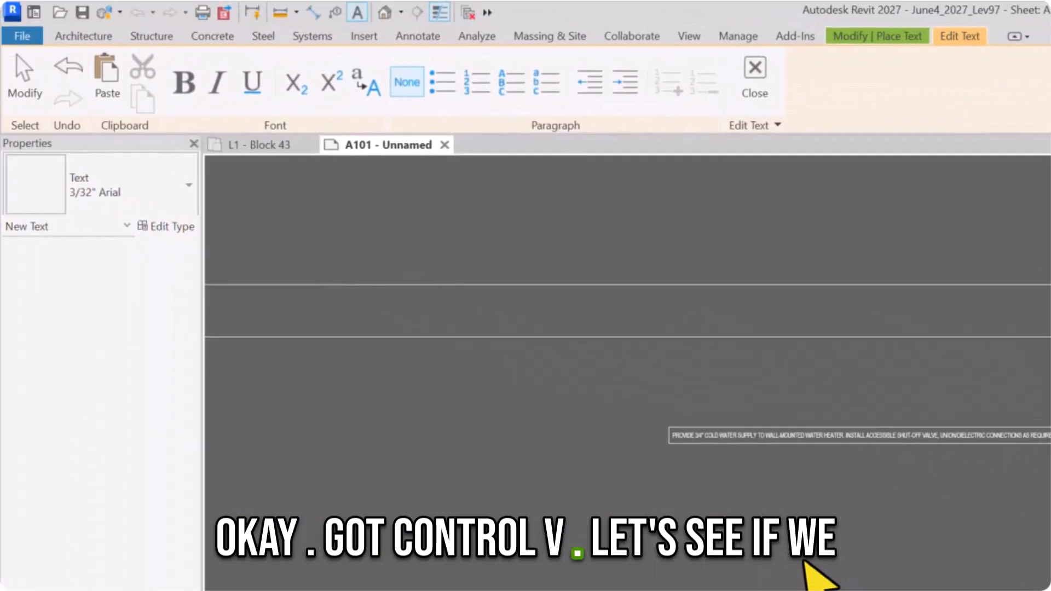
pyautogui.click(246, 320)
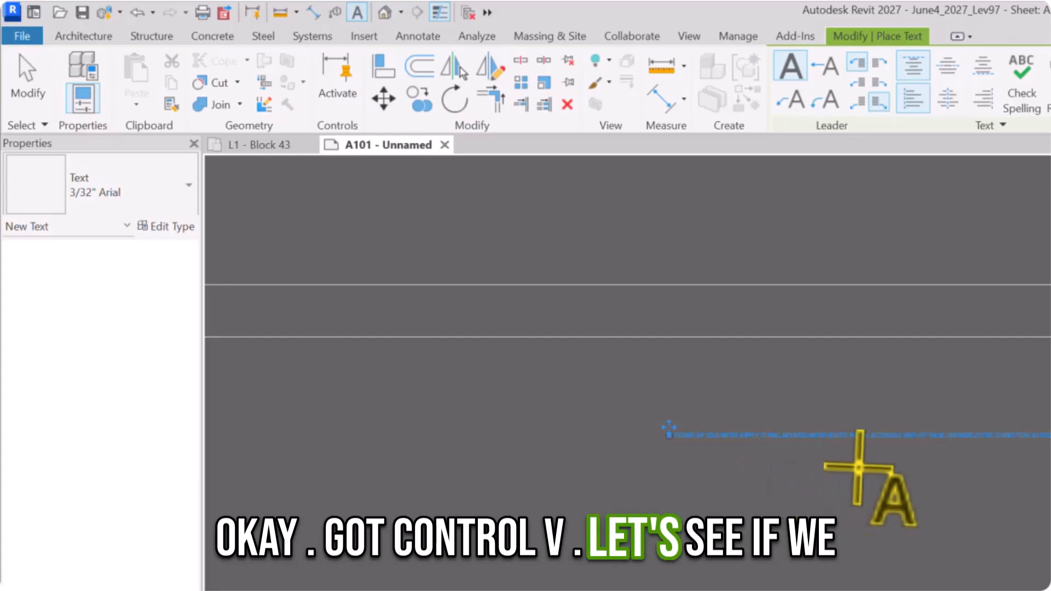
pyautogui.scroll(4, 858, 467)
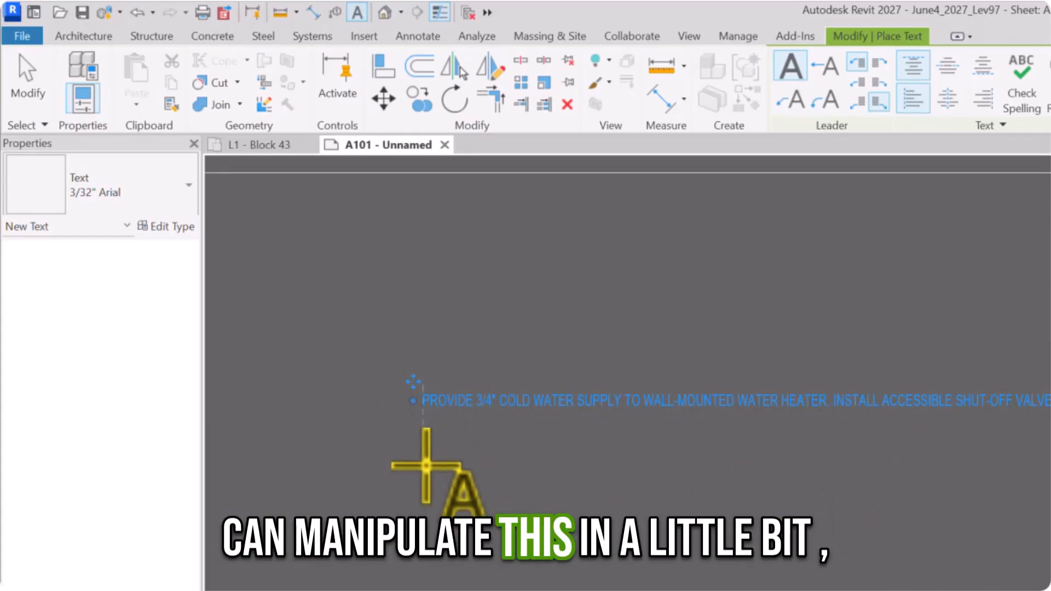
pyautogui.press('Escape')
pyautogui.press('Escape')
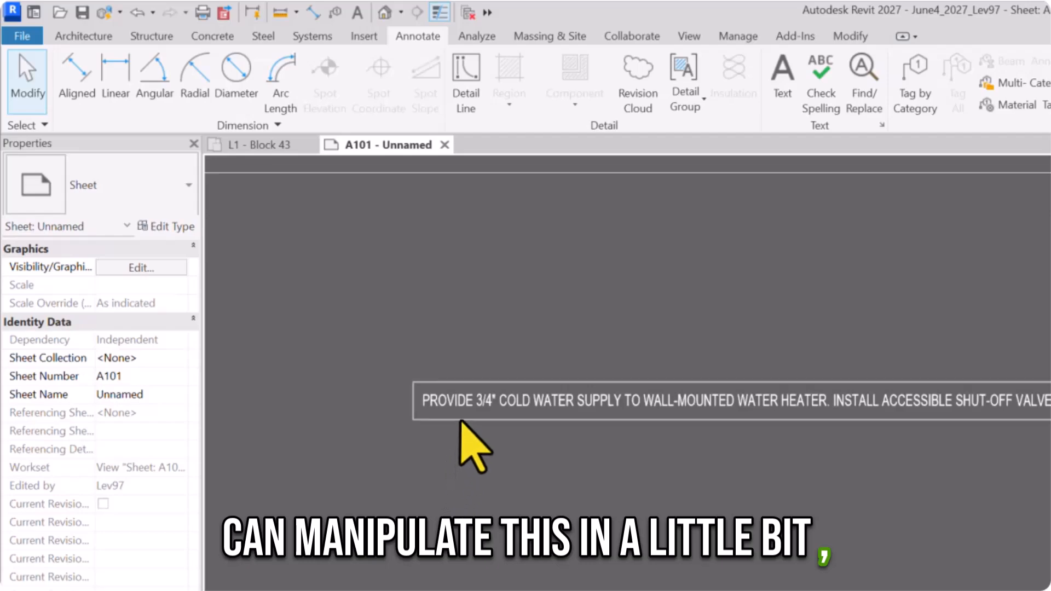
# Narrow the pasted note so it wraps into four lines next to the title block.
pyautogui.click(461, 421)
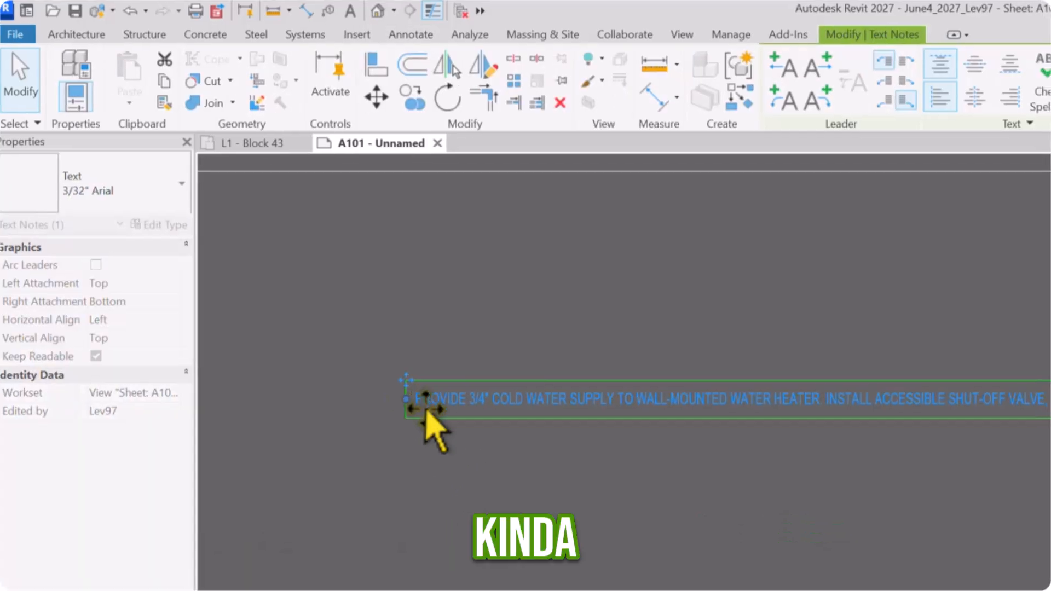
pyautogui.moveTo(406, 399); pyautogui.dragTo(692, 266)
pyautogui.moveTo(671, 294); pyautogui.dragTo(60, 218, button='middle')
pyautogui.click(148, 46)
pyautogui.moveTo(146, 43); pyautogui.dragTo(91, 34)
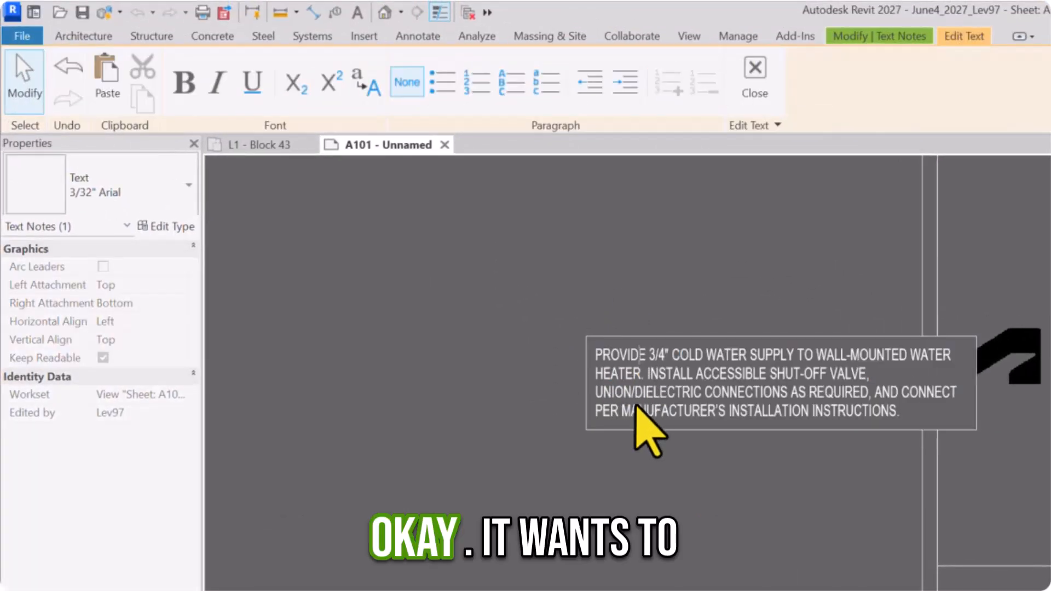
# Move the wrapped note into the sheet's upper corner, just beside the title block and inside the border.
pyautogui.click(571, 567)
pyautogui.moveTo(584, 337); pyautogui.dragTo(519, 161)
pyautogui.scroll(-3, 557, 385)
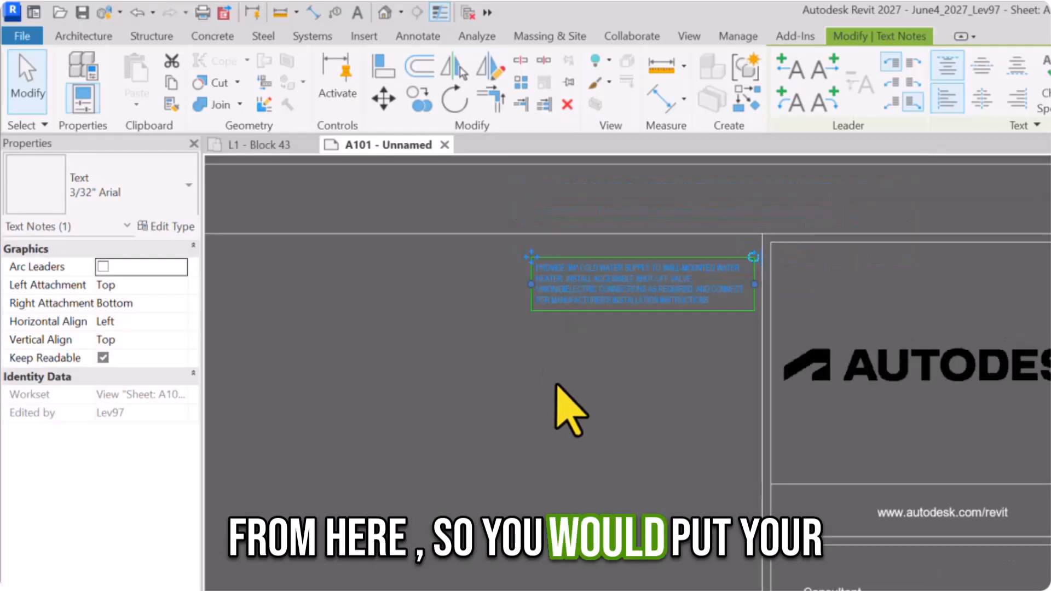
# Review the sheet layout and the L1 - Block 43 plan with its circle tag 1, and return to sheet A101.
pyautogui.moveTo(557, 385); pyautogui.dragTo(723, 582, button='middle')
pyautogui.scroll(-4, 665, 550)
pyautogui.moveTo(467, 369); pyautogui.dragTo(774, 181, button='middle')
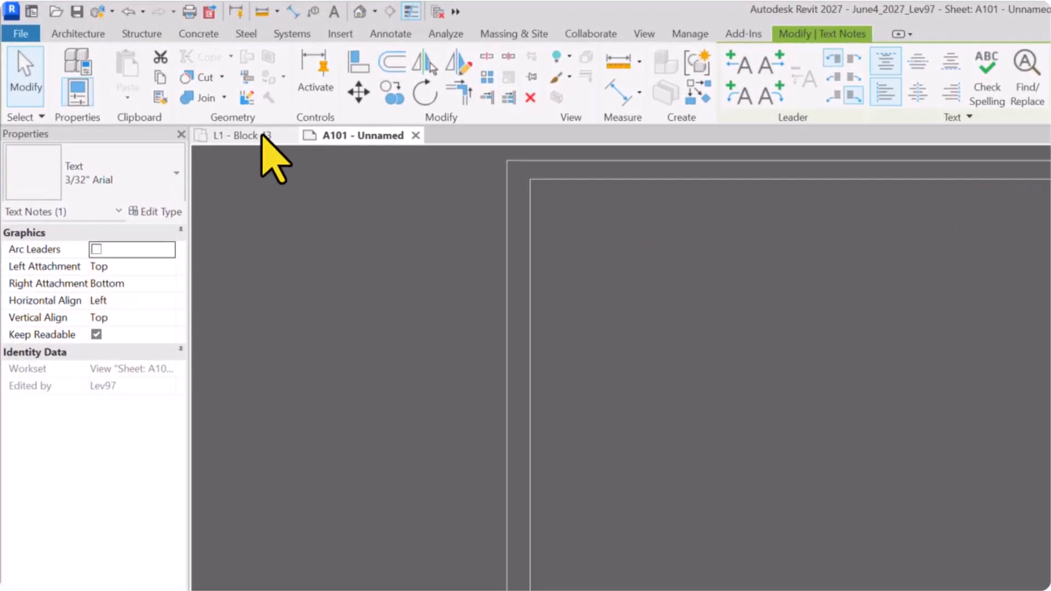
pyautogui.click(156, 87)
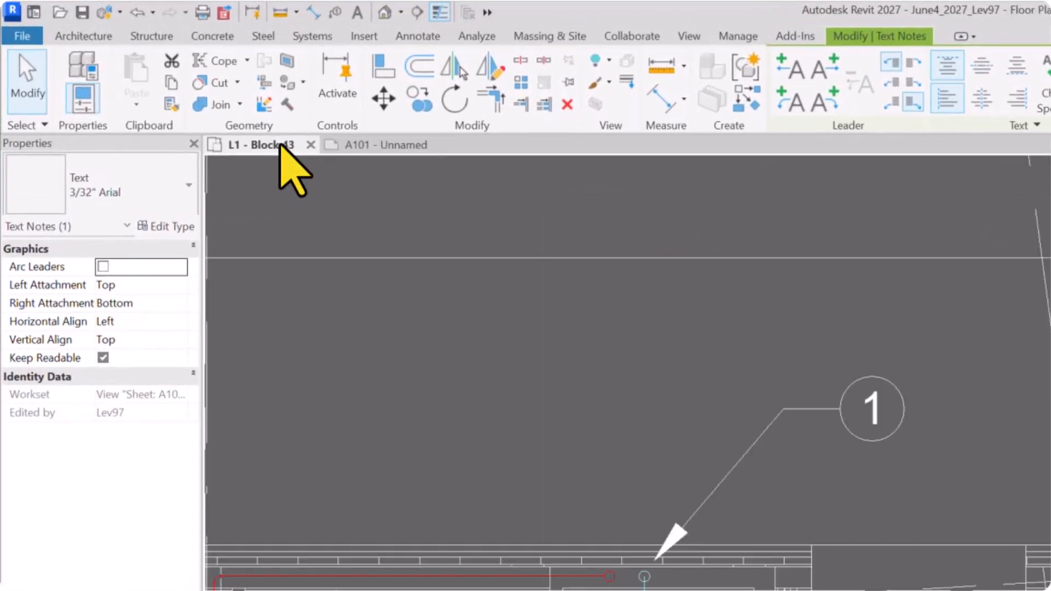
pyautogui.scroll(-7, 542, 464)
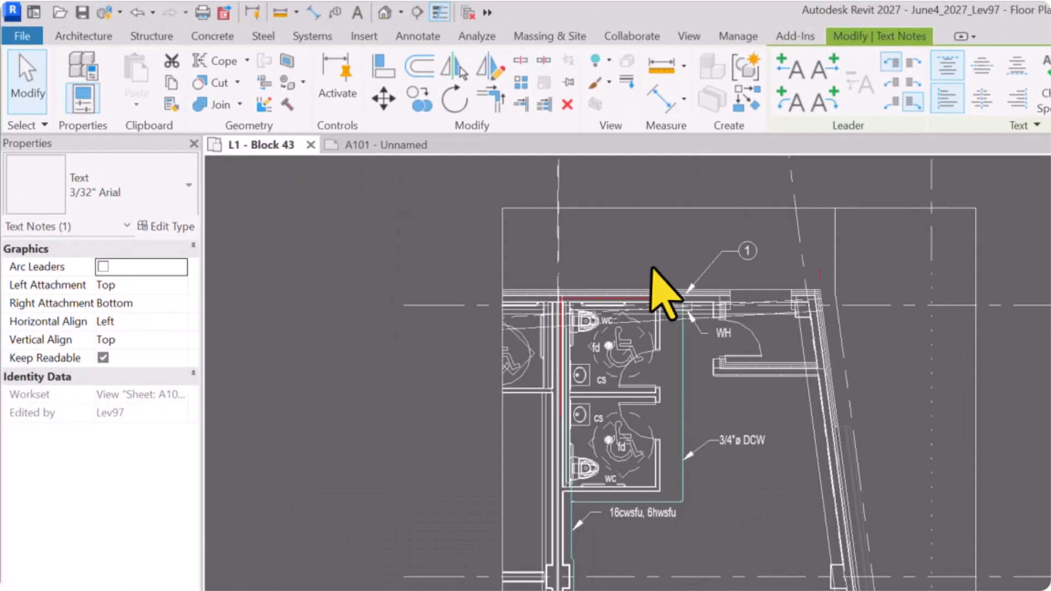
pyautogui.click(360, 149)
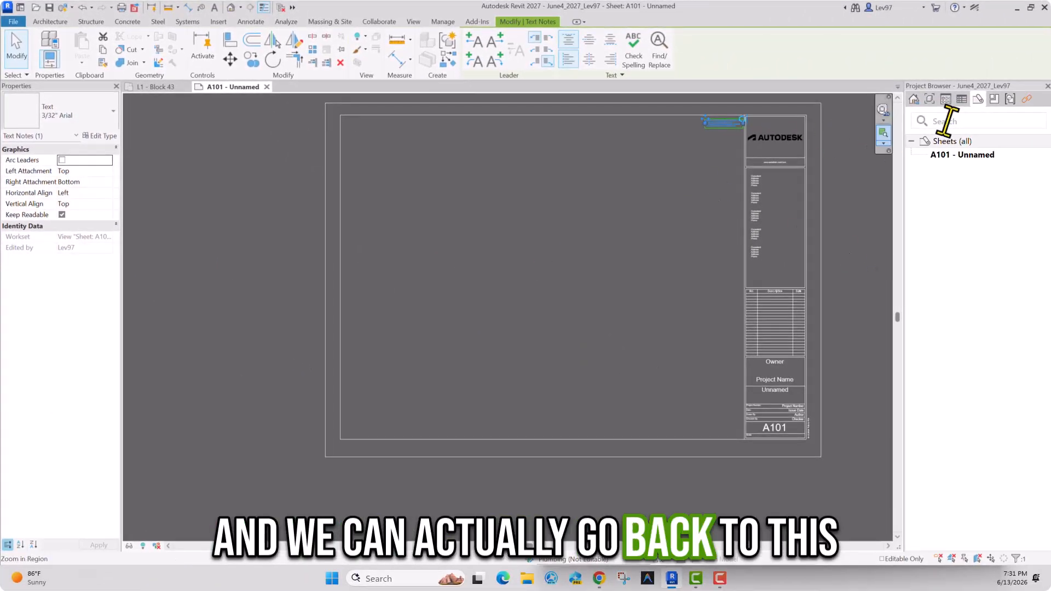
# Place the L1 - Block 43 floor plan on sheet A101, in the upper area opposite the title block.
pyautogui.click(930, 100)
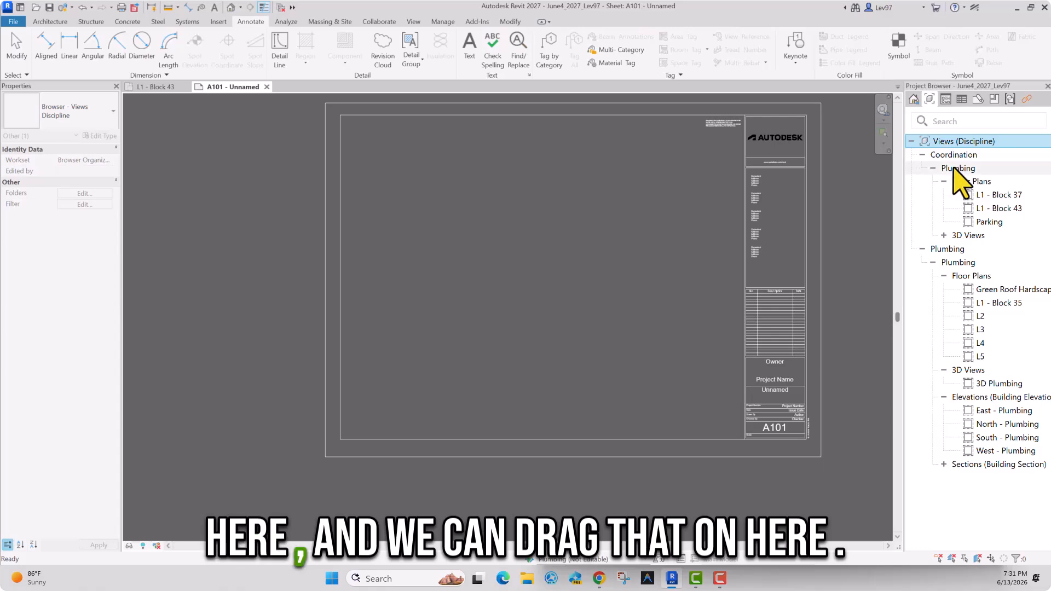
pyautogui.moveTo(988, 211); pyautogui.dragTo(463, 241)
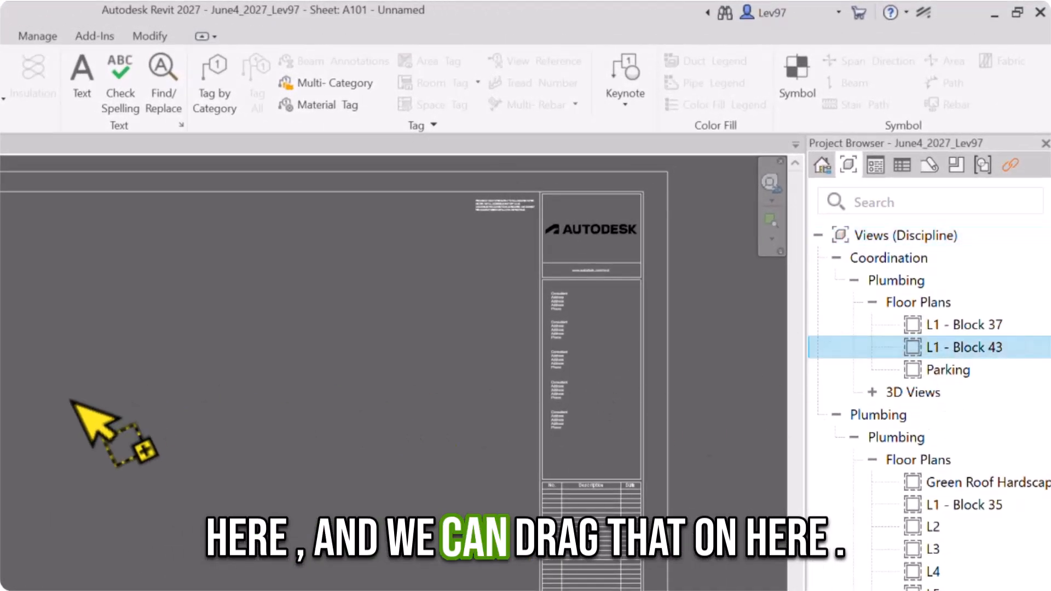
pyautogui.moveTo(71, 402); pyautogui.dragTo(9, 429)
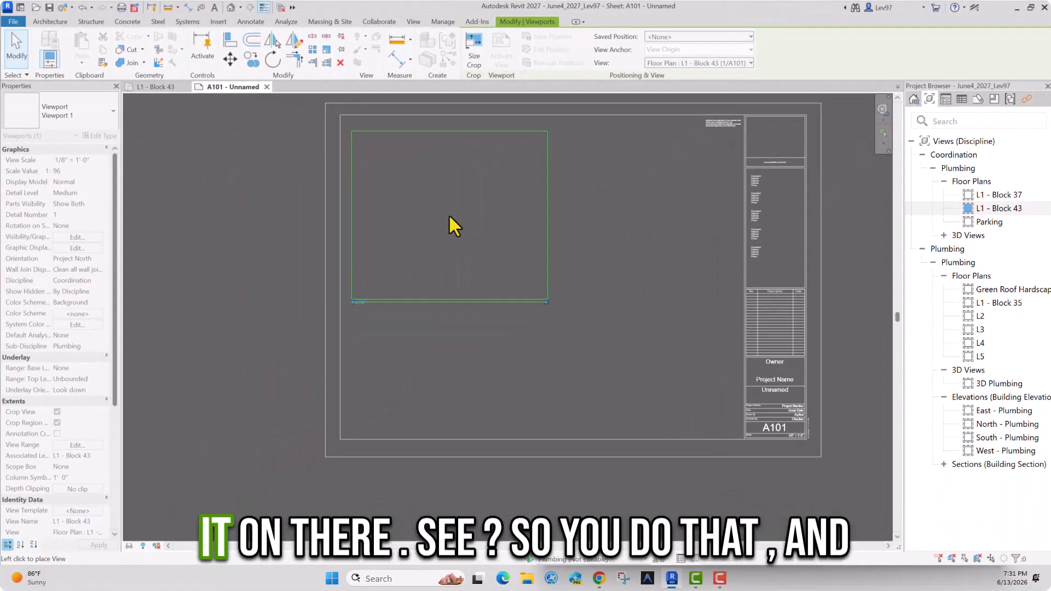
pyautogui.click(40, 367)
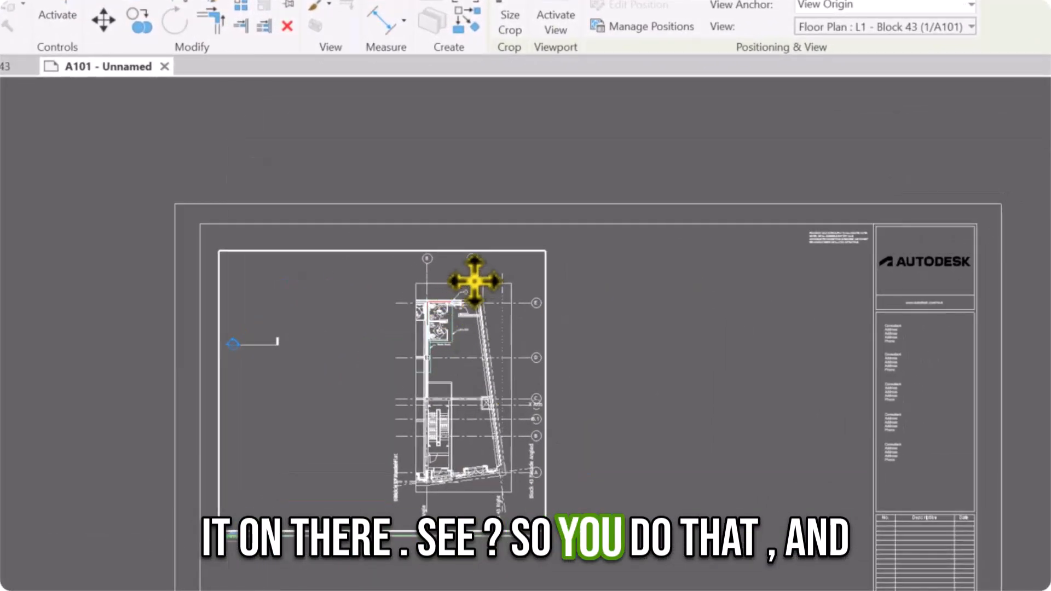
pyautogui.scroll(5, 474, 282)
pyautogui.scroll(-3, 463, 302)
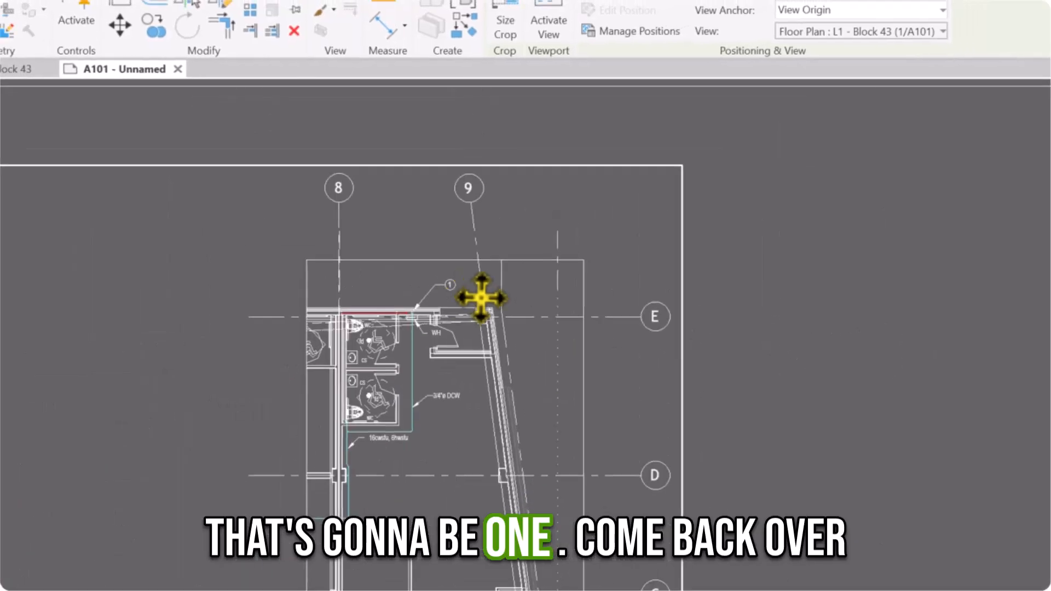
# Place a 2024_CircleTag annotation symbol on sheet A101 just before the first line of the water heater note.
pyautogui.scroll(-3, 759, 258)
pyautogui.moveTo(796, 244); pyautogui.dragTo(482, 274, button='middle')
pyautogui.scroll(2, 569, 222)
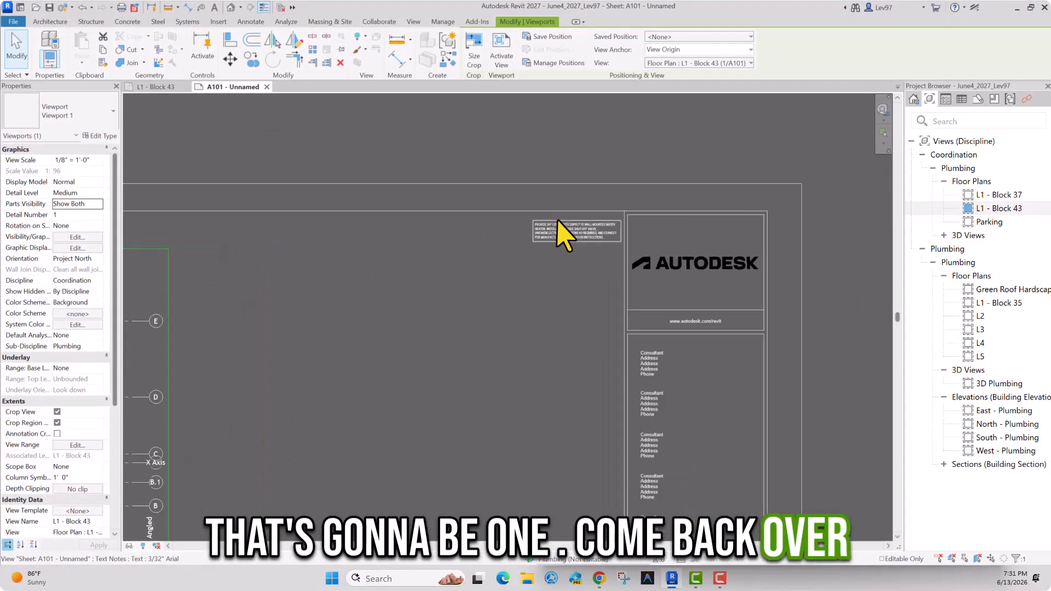
pyautogui.scroll(5, 527, 232)
pyautogui.moveTo(582, 244); pyautogui.dragTo(489, 245, button='middle')
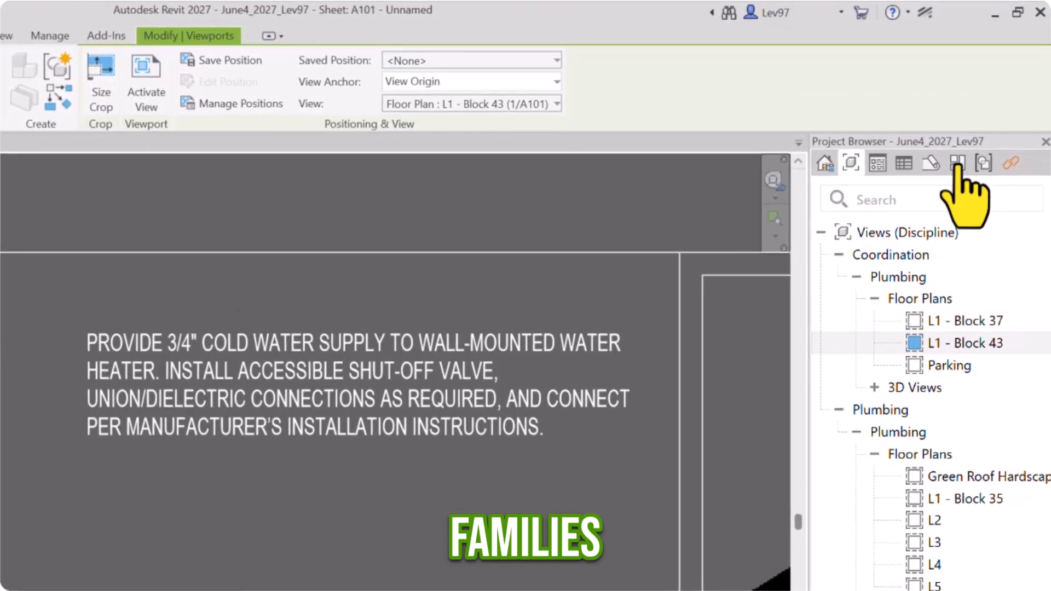
pyautogui.click(957, 164)
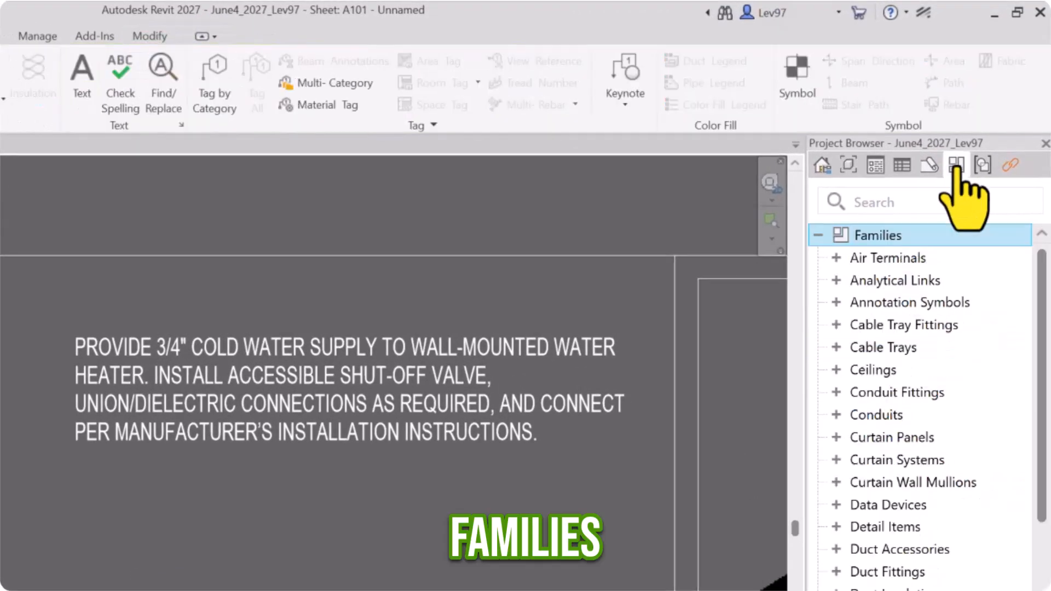
pyautogui.click(836, 302)
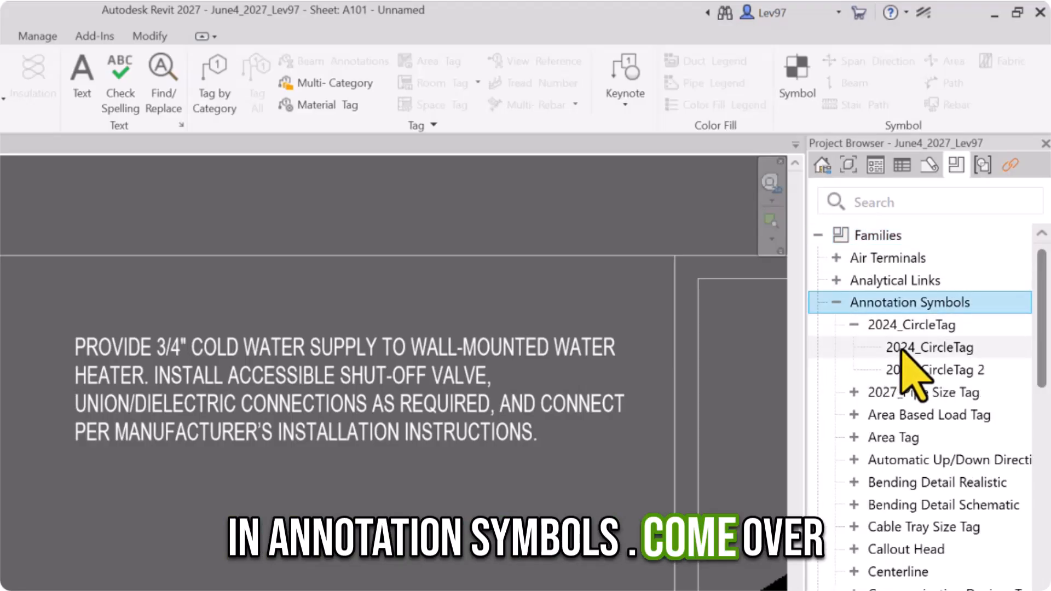
pyautogui.moveTo(900, 348); pyautogui.dragTo(6, 383)
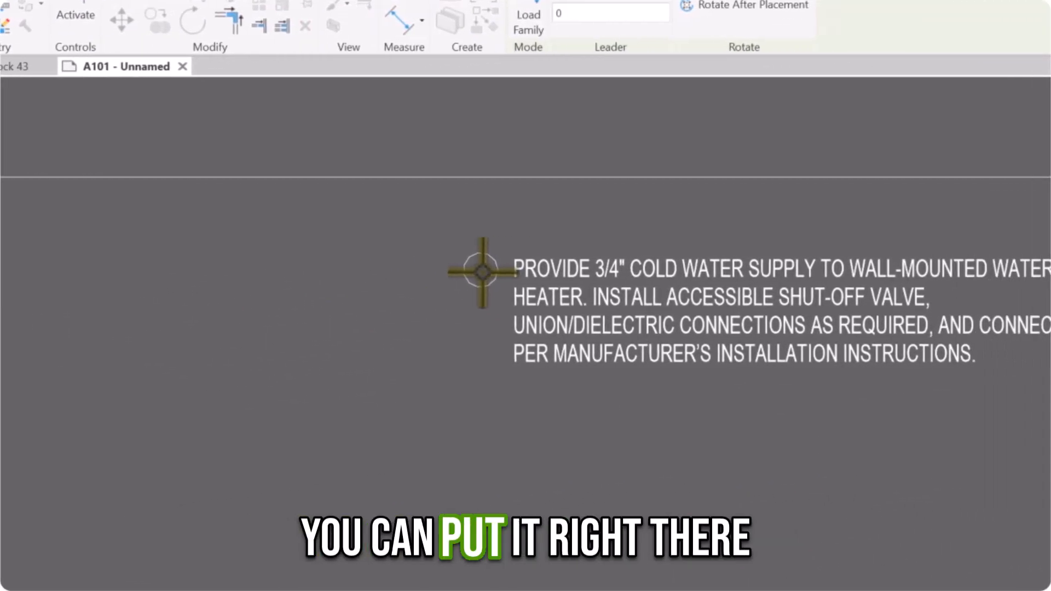
pyautogui.click(464, 270)
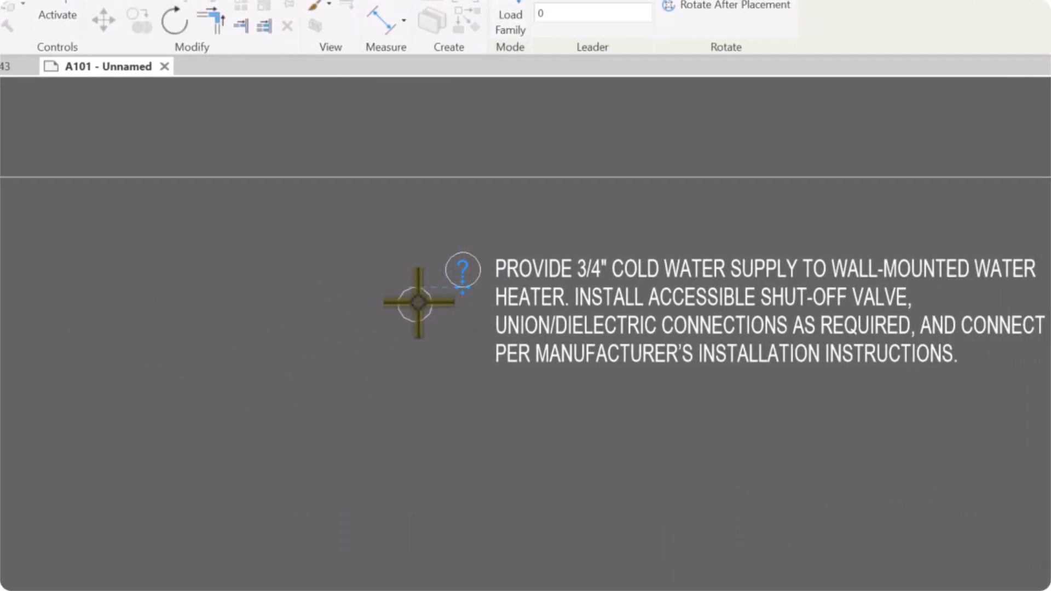
pyautogui.press('Escape')
# Set the Note value of the circle tag beside the water heater note to 1.
pyautogui.click(456, 286)
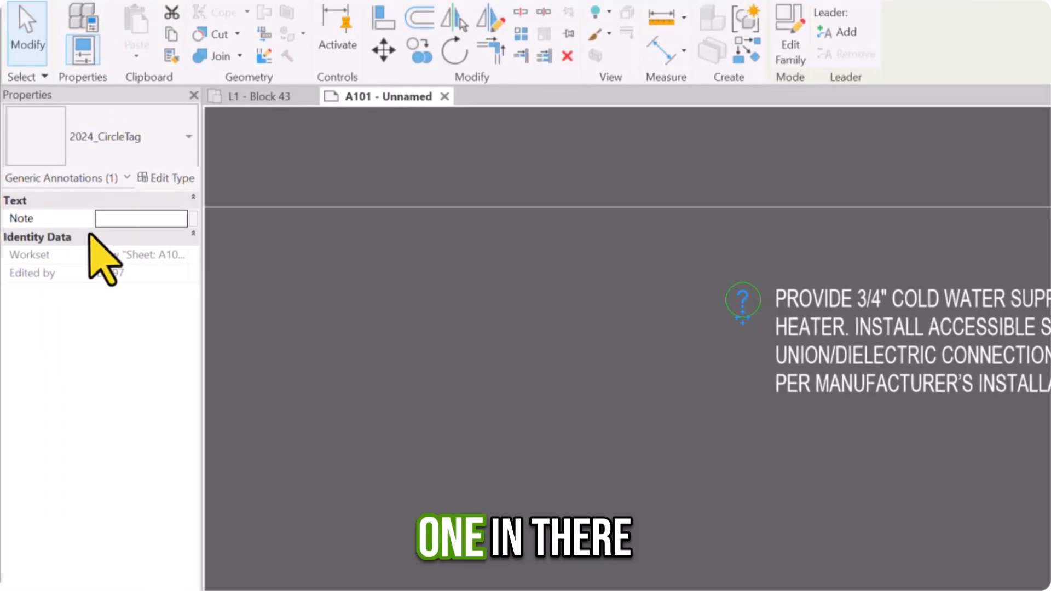
pyautogui.click(113, 219)
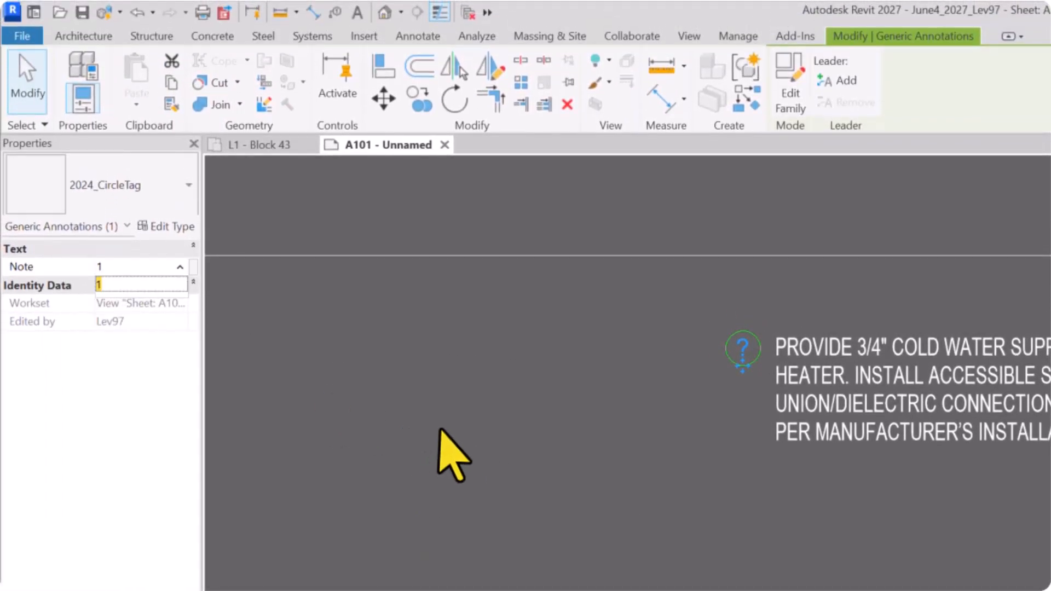
pyautogui.click(696, 411)
# Compare the tagged note beside the title block with the matching circle tag at the water heater in the placed plan.
pyautogui.scroll(-2, 827, 466)
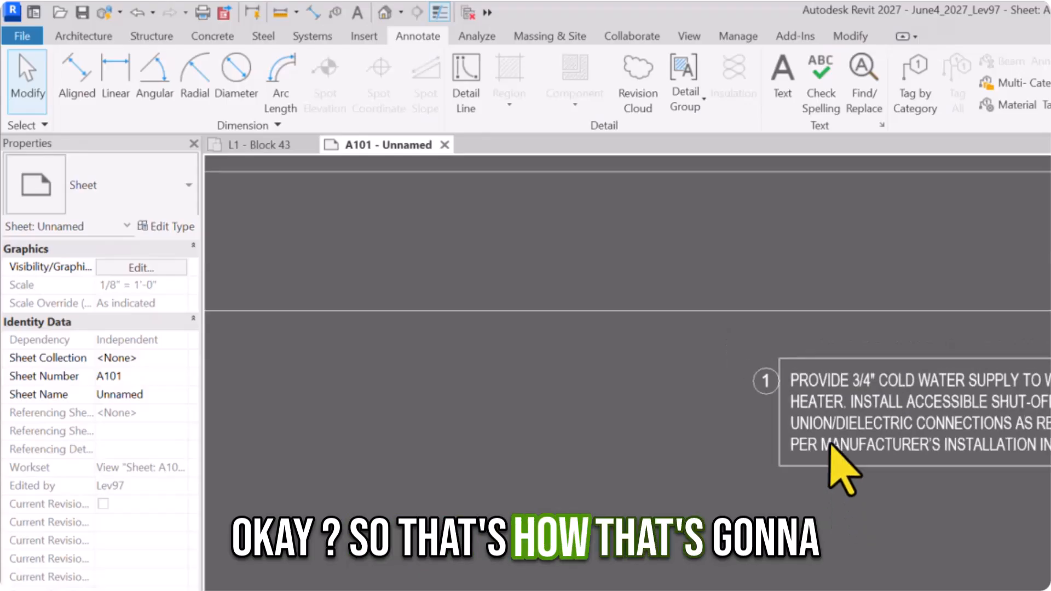
pyautogui.scroll(3, 827, 378)
pyautogui.scroll(-2, 662, 446)
pyautogui.scroll(-2, 668, 466)
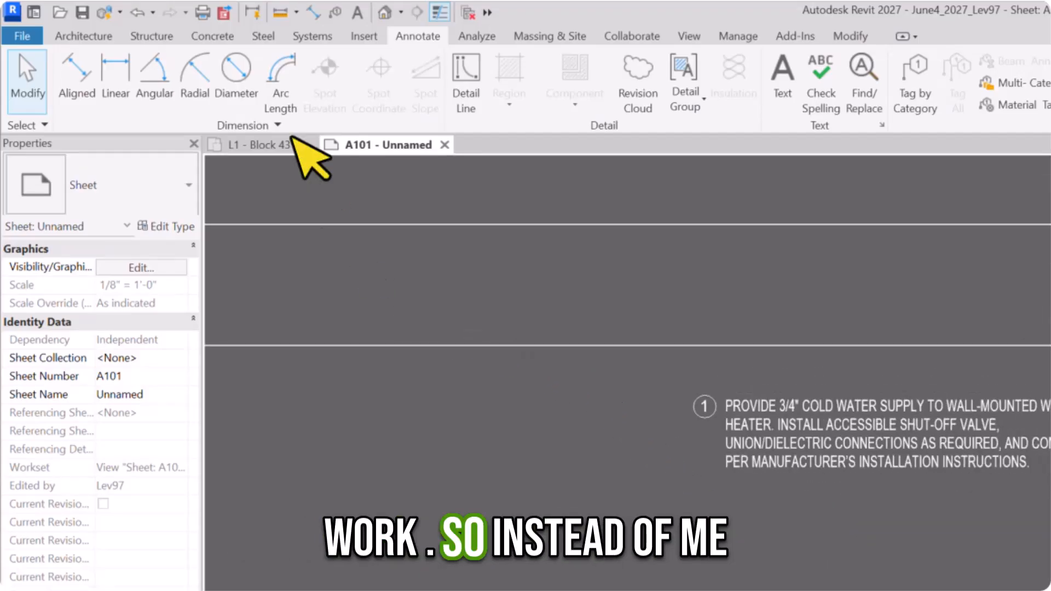
pyautogui.scroll(-5, 410, 431)
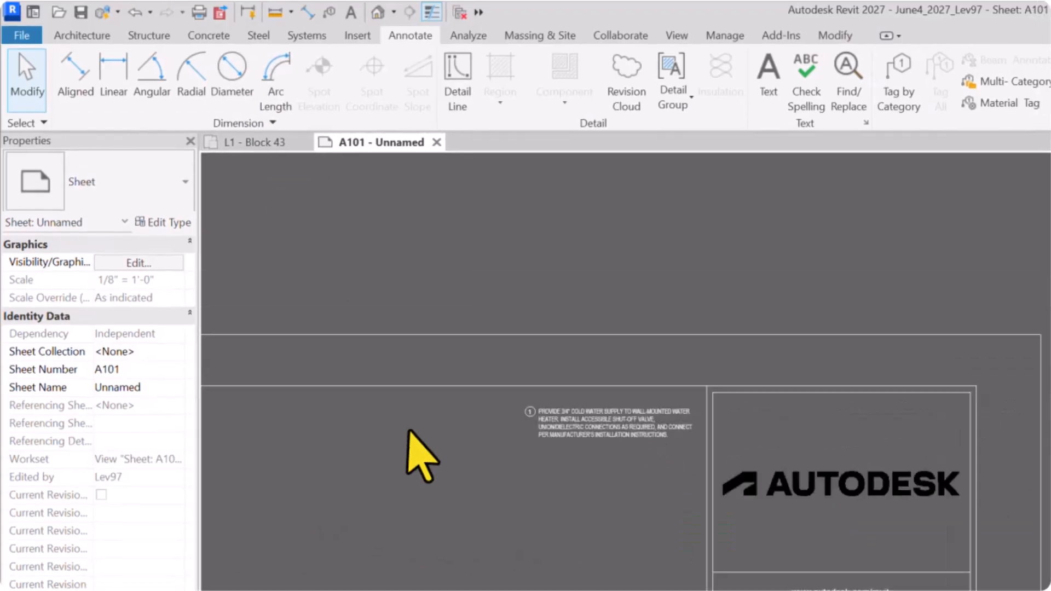
pyautogui.moveTo(354, 337); pyautogui.dragTo(817, 324, button='middle')
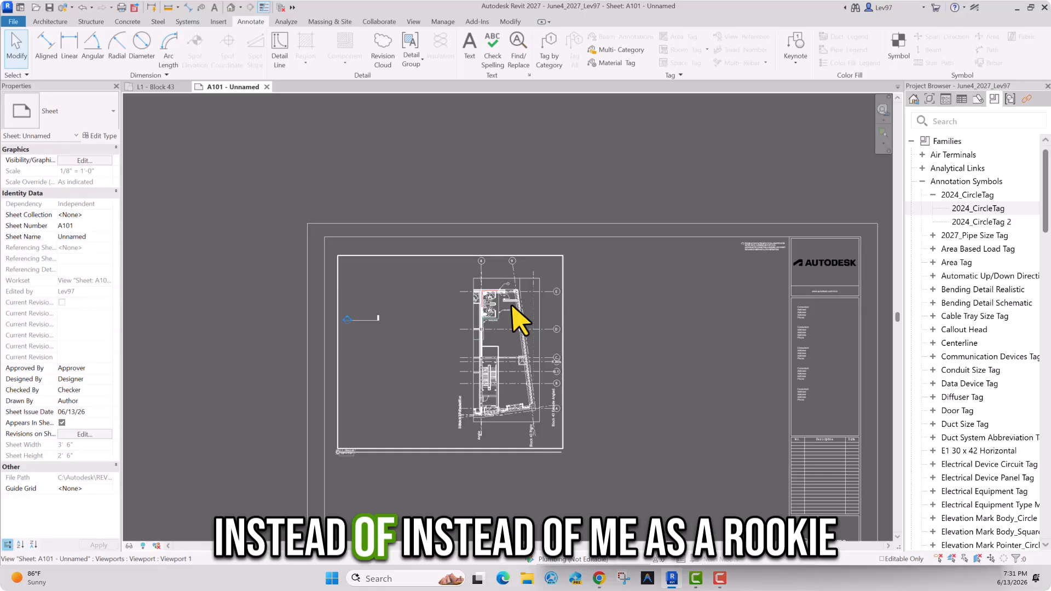
pyautogui.scroll(10, 518, 320)
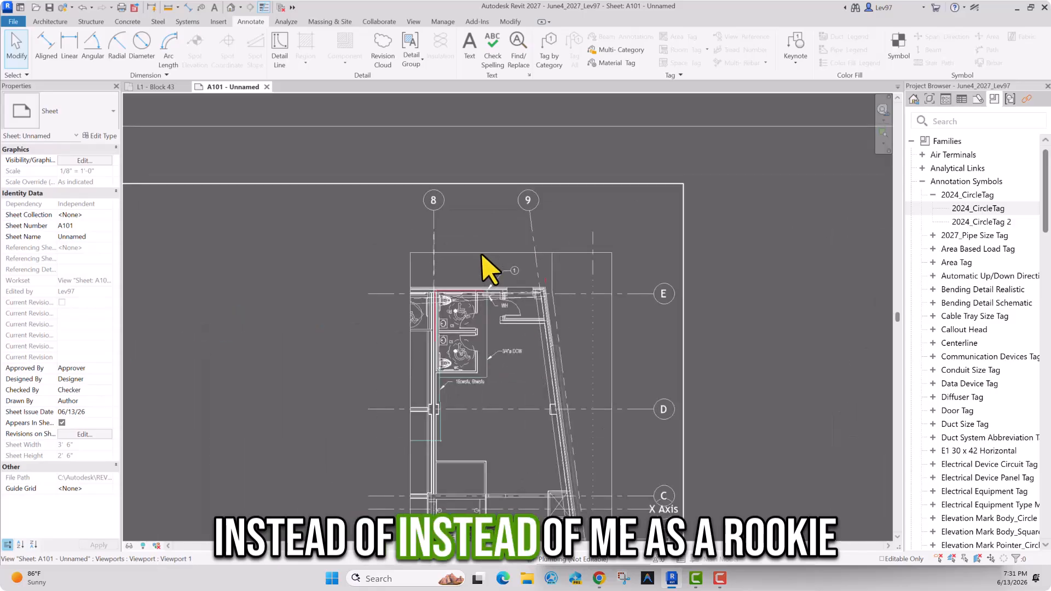
pyautogui.moveTo(491, 309); pyautogui.dragTo(367, 303, button='middle')
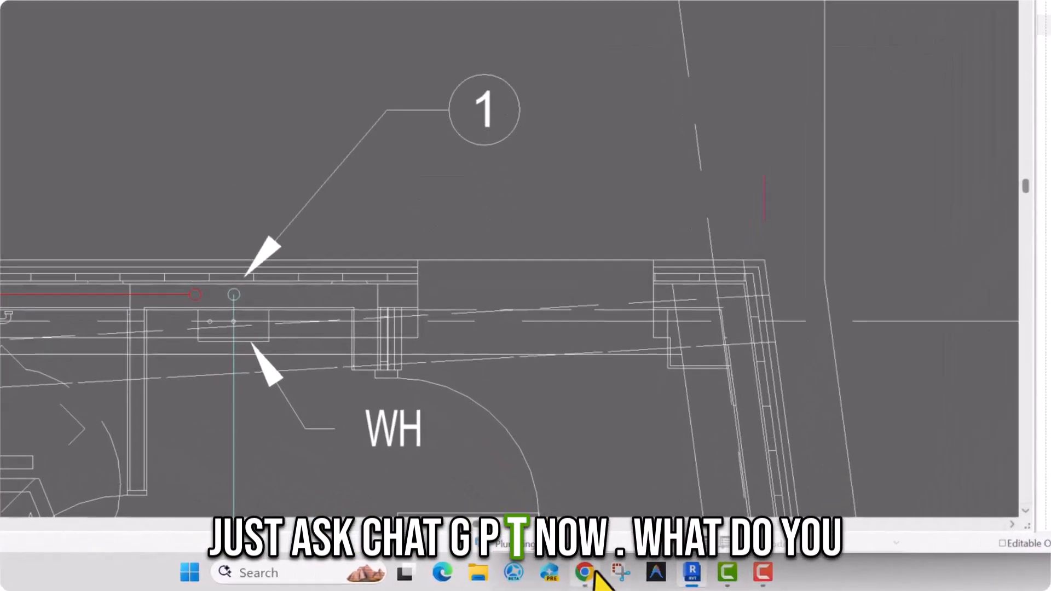
# Switch to the ChatGPT conversation in Chrome, maximize it, and review the contractor note prompt, the plan image and the suggested notes.
pyautogui.moveTo(599, 576)
pyautogui.click(579, 476)
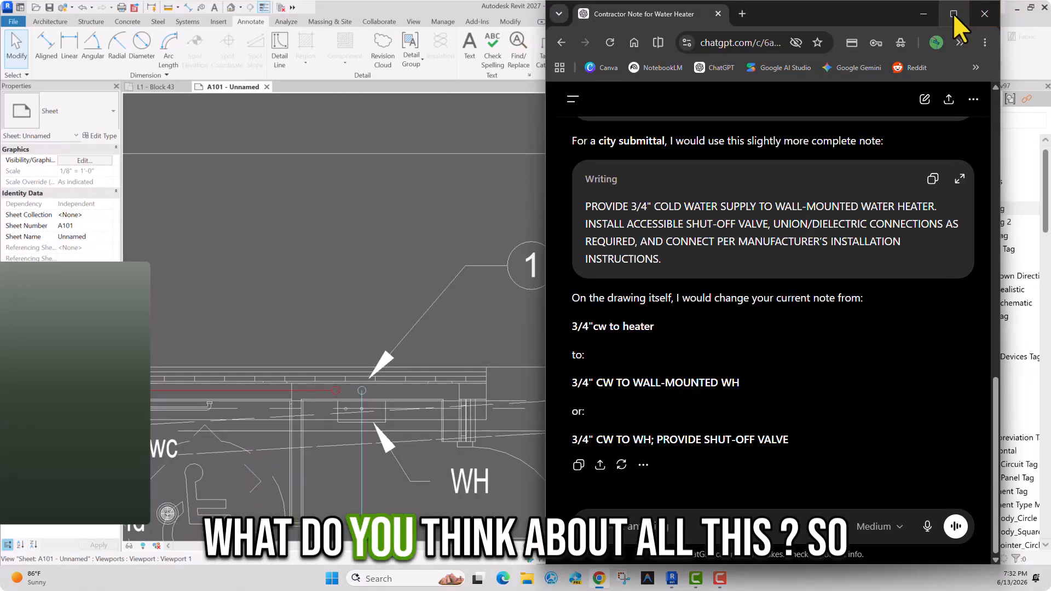
pyautogui.click(954, 14)
pyautogui.scroll(10, 625, 255)
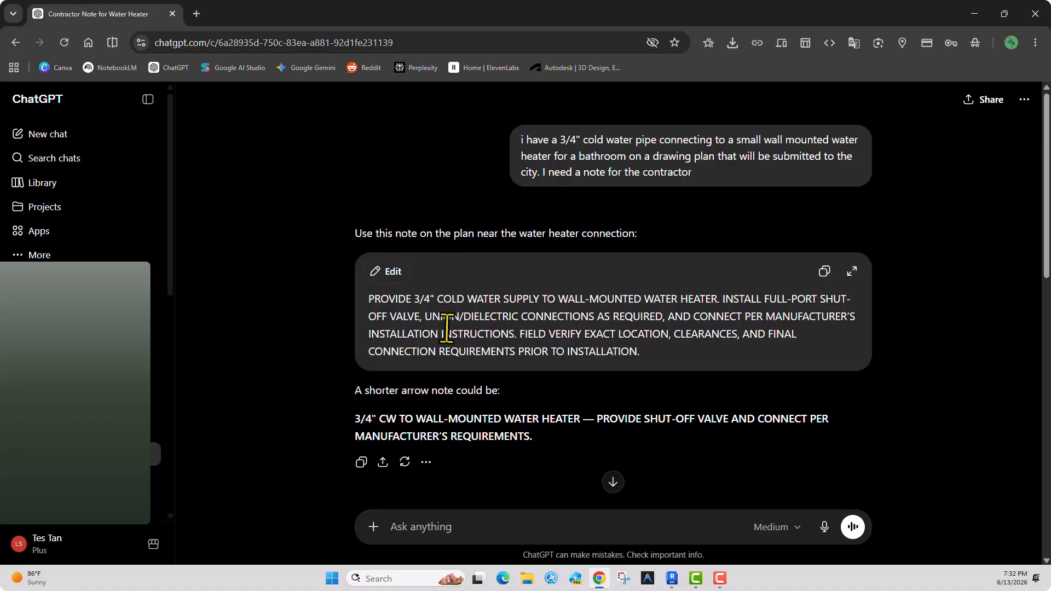
pyautogui.scroll(-2, 461, 333)
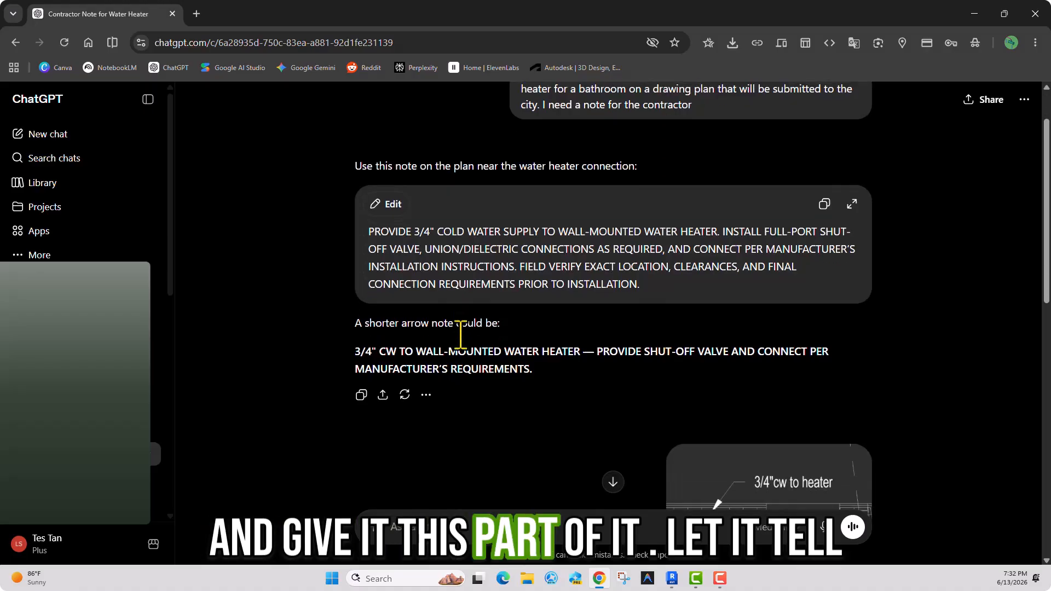
pyautogui.scroll(1, 423, 270)
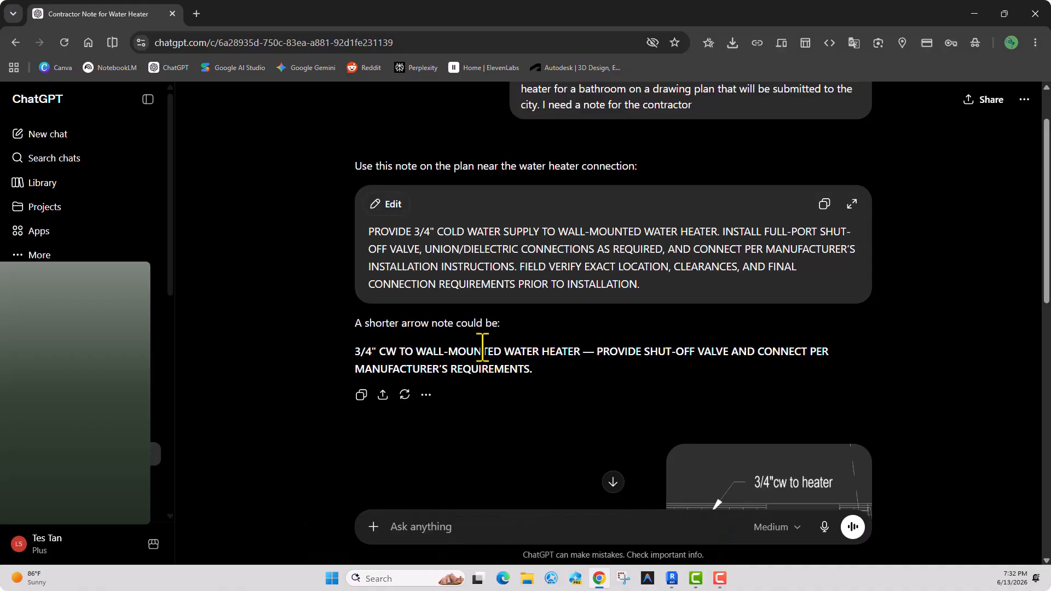
pyautogui.scroll(2, 554, 324)
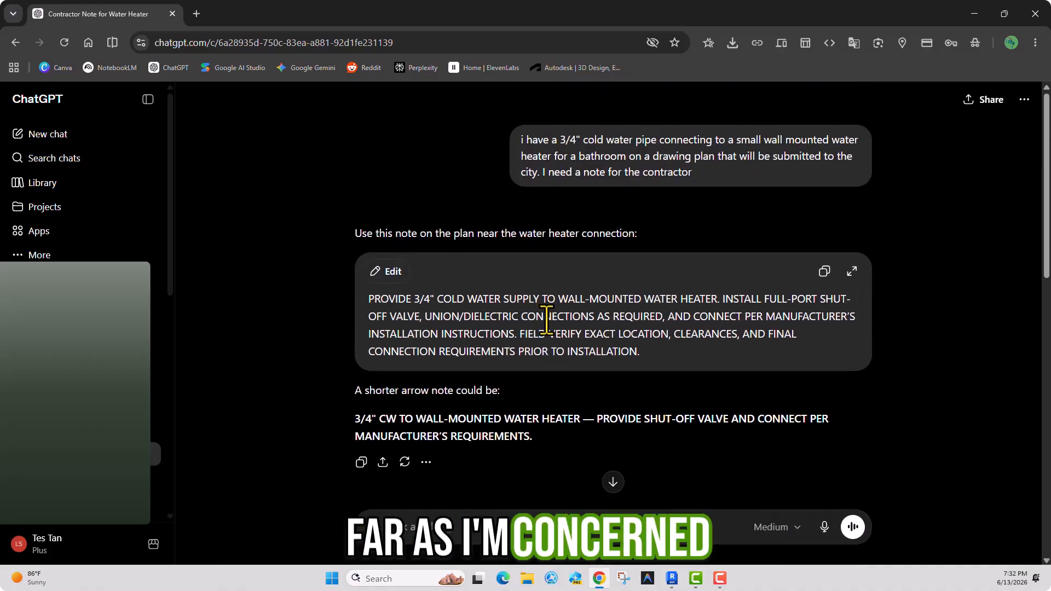
pyautogui.scroll(-3, 547, 320)
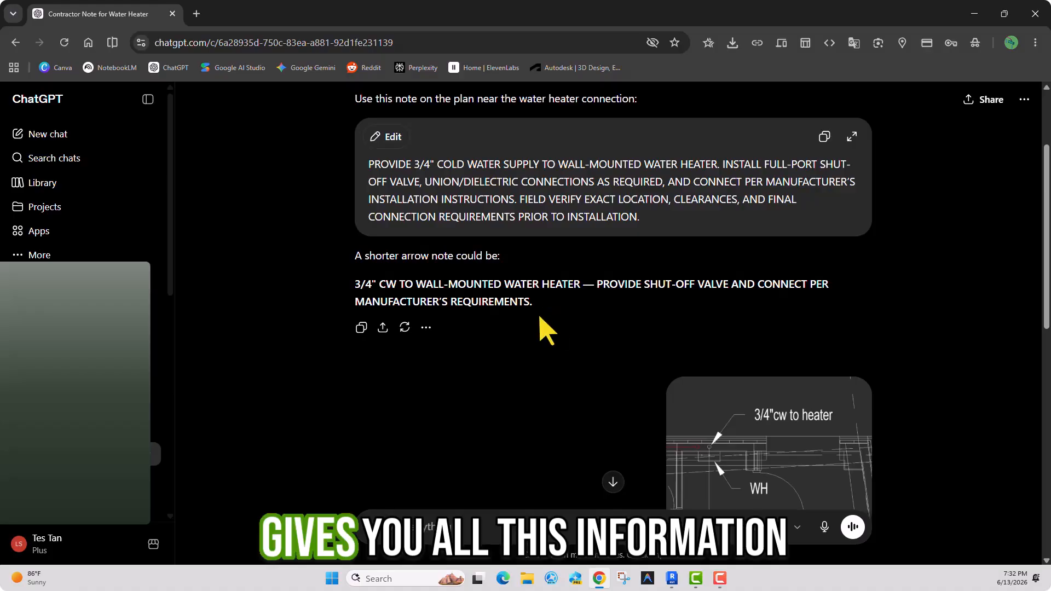
pyautogui.scroll(-3, 623, 320)
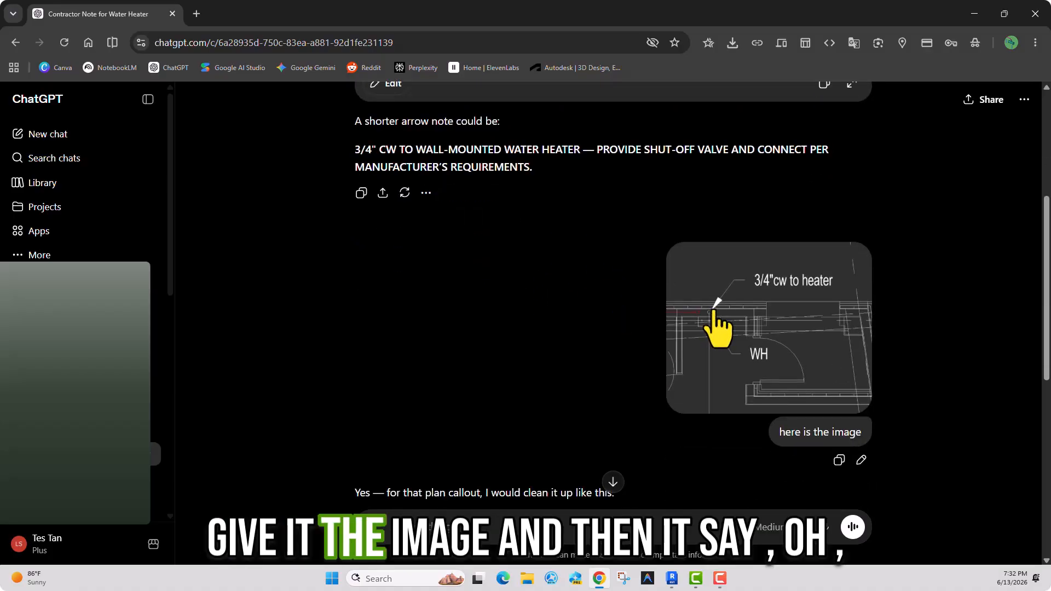
pyautogui.scroll(-5, 717, 328)
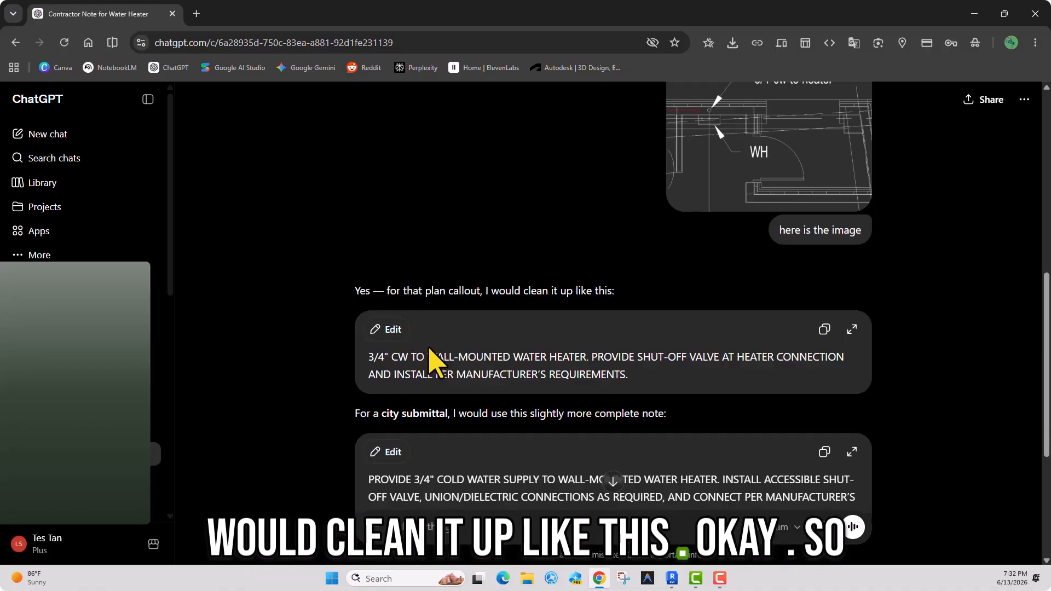
pyautogui.scroll(-5, 432, 361)
pyautogui.scroll(1, 404, 298)
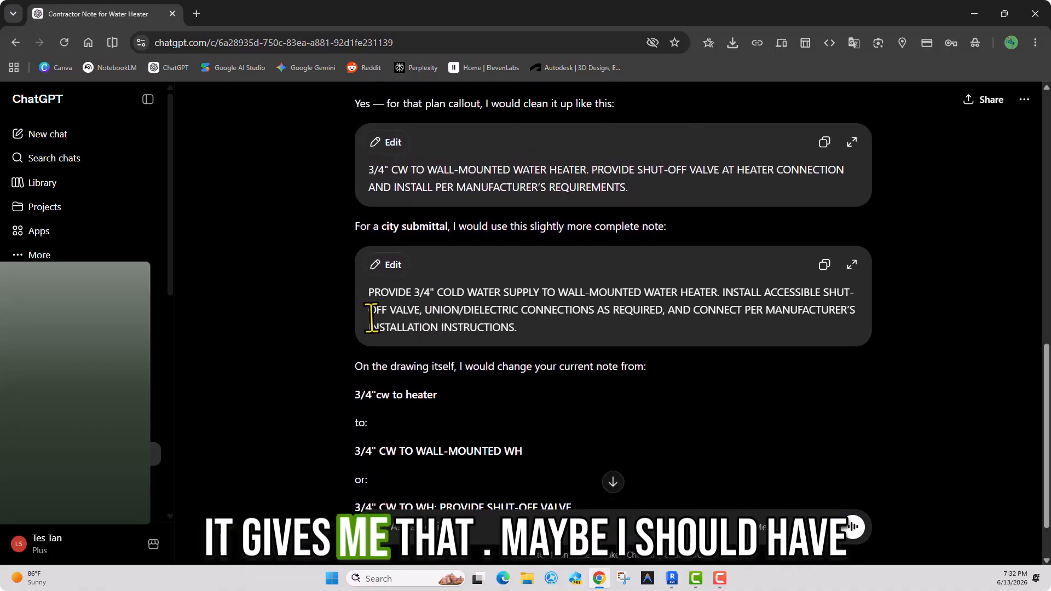
pyautogui.scroll(1, 529, 321)
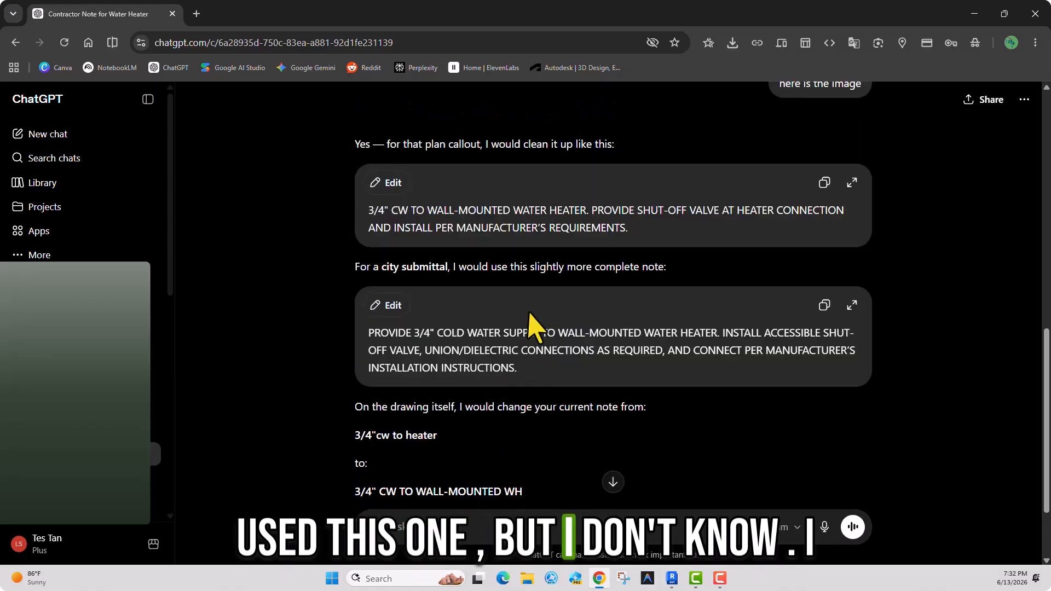
pyautogui.scroll(5, 529, 320)
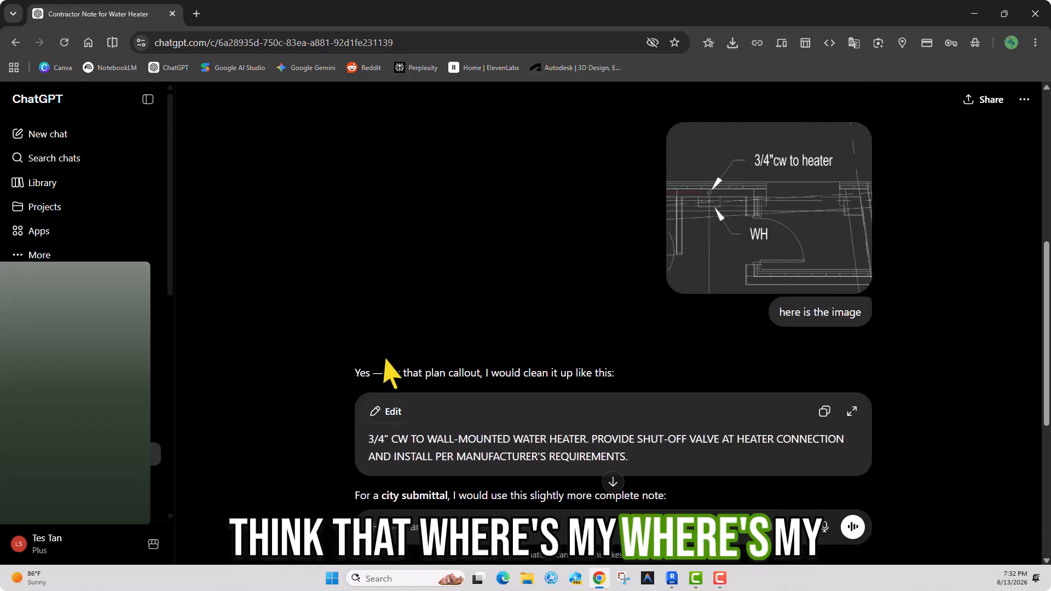
# Return to sheet A101 in Revit and examine the numbered water heater note beside the title block.
pyautogui.moveTo(604, 583)
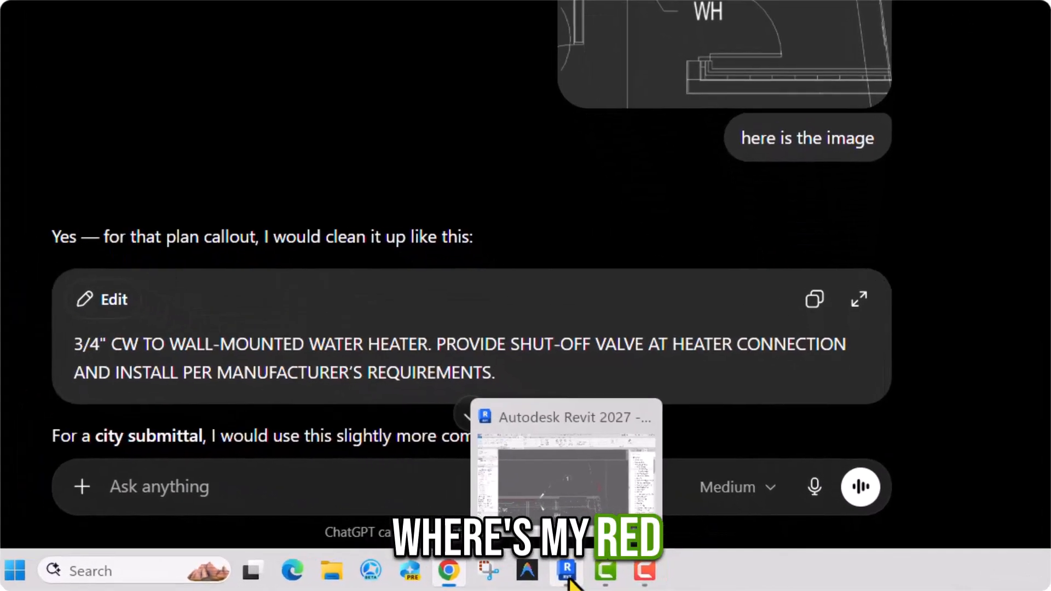
pyautogui.click(671, 578)
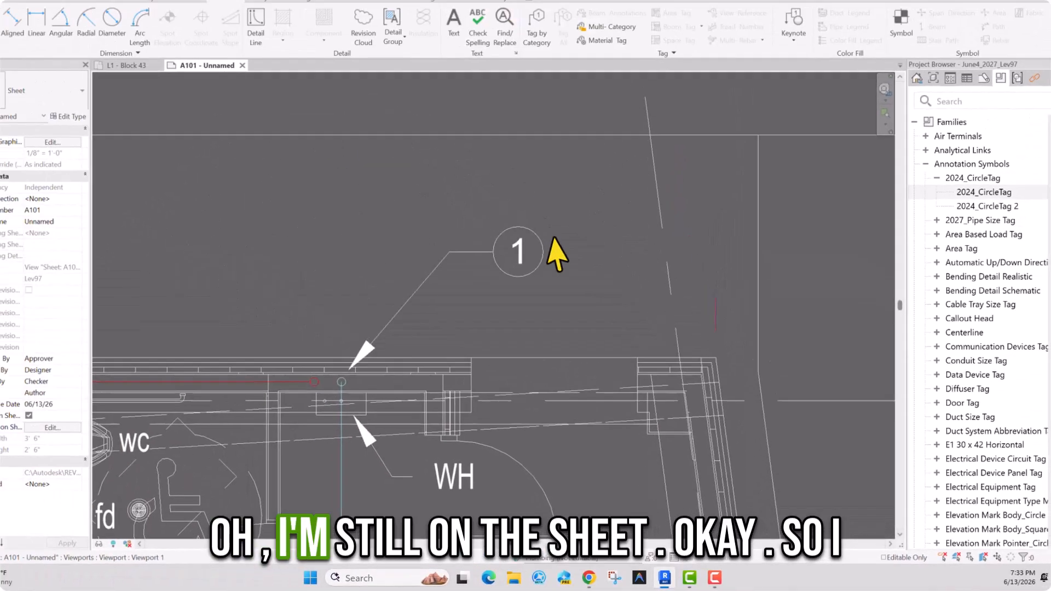
pyautogui.scroll(-8, 596, 274)
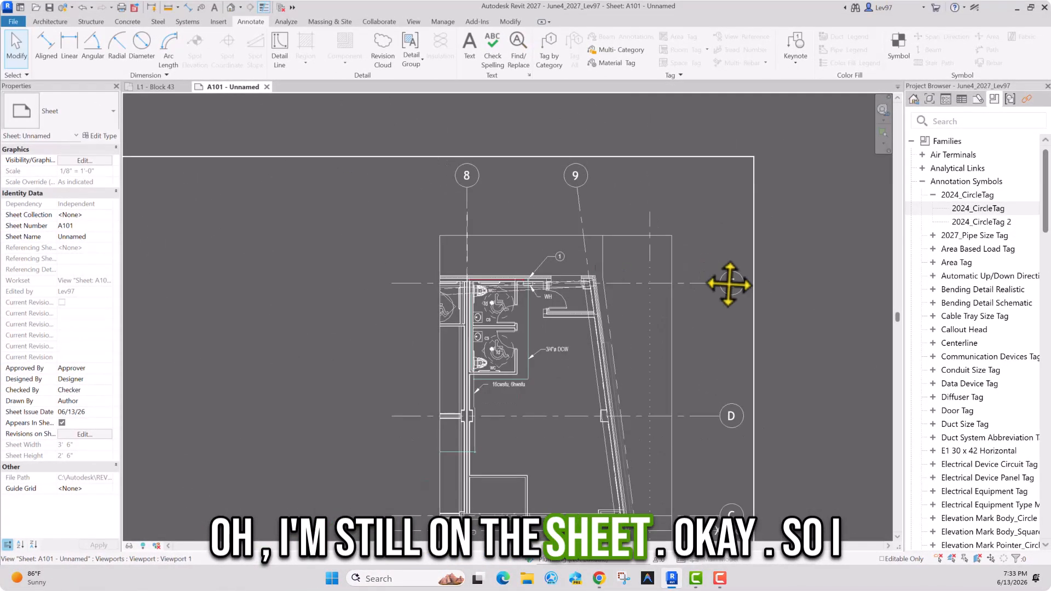
pyautogui.moveTo(729, 284); pyautogui.dragTo(336, 309, button='middle')
pyautogui.scroll(-5, 343, 273)
pyautogui.scroll(3, 543, 233)
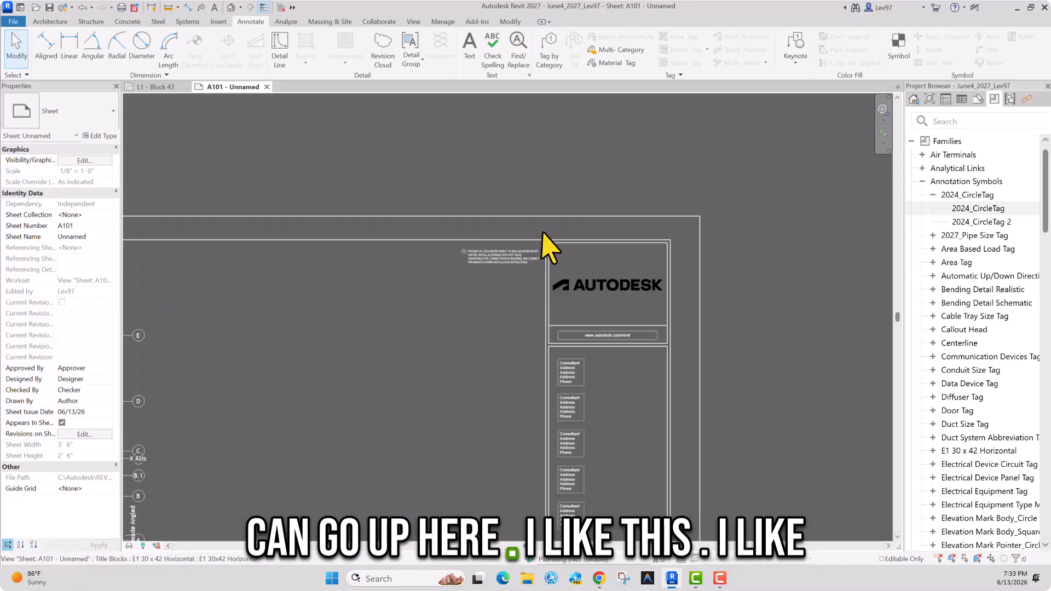
pyautogui.scroll(10, 487, 249)
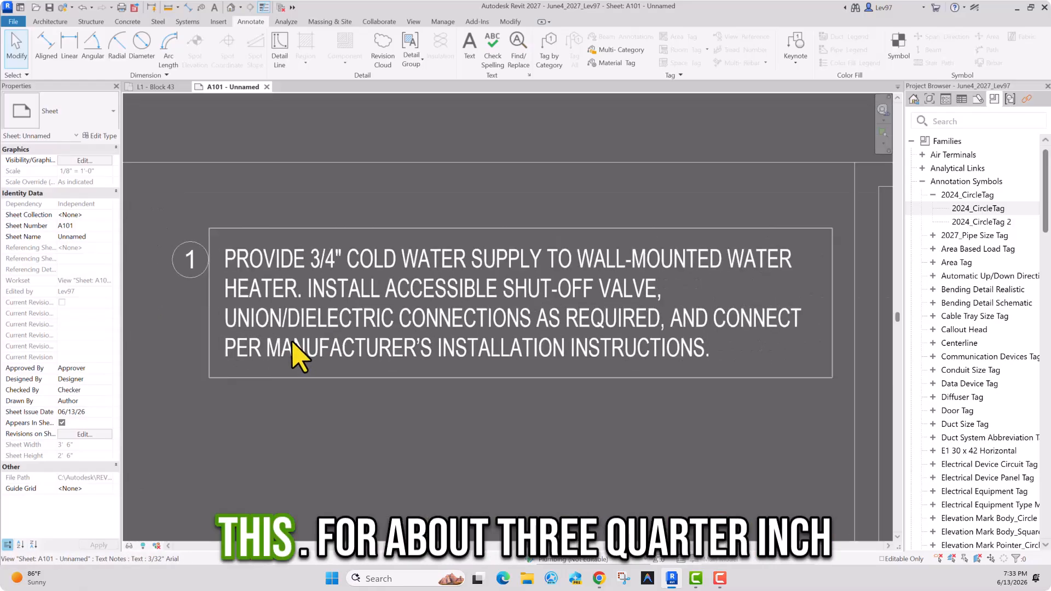
pyautogui.scroll(-1, 293, 357)
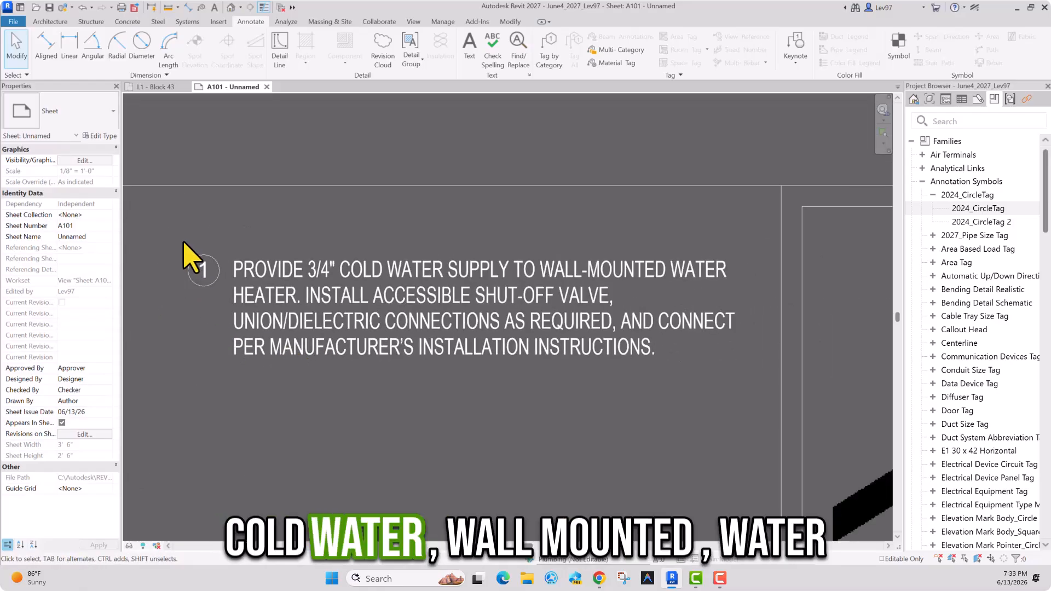